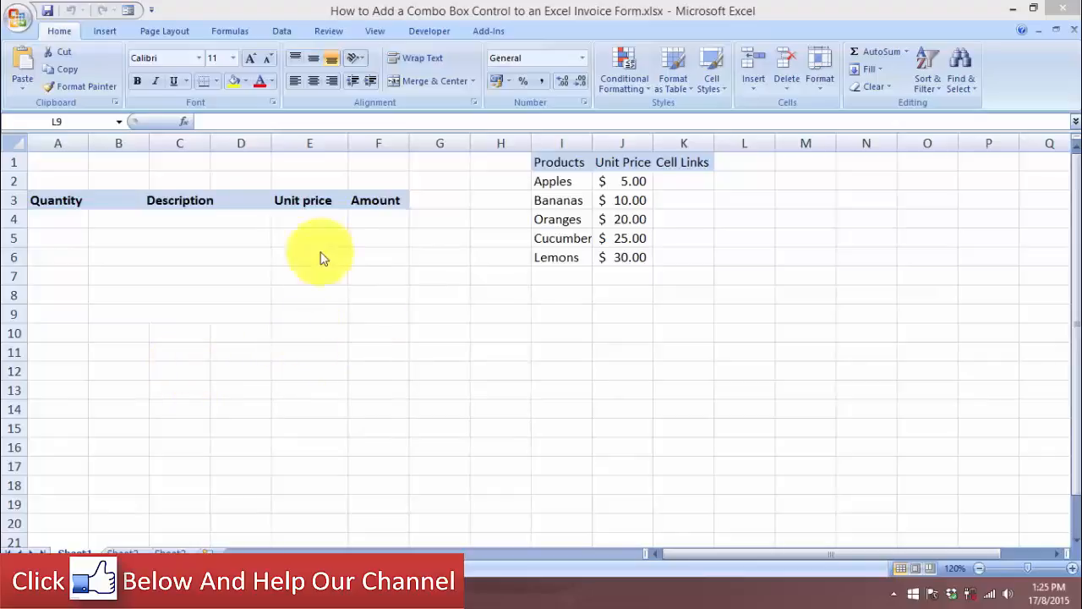
{"action": "left_click", "coordinate": [240, 240]}
{"action": "left_click", "coordinate": [227, 219]}
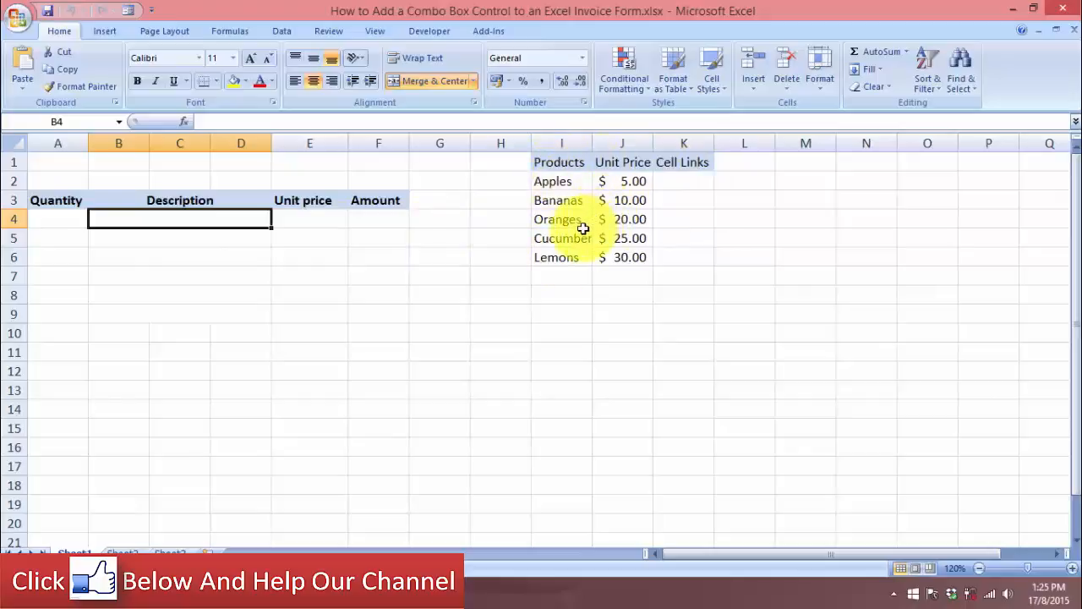
{"action": "left_click", "coordinate": [550, 182]}
{"action": "left_click", "coordinate": [559, 218]}
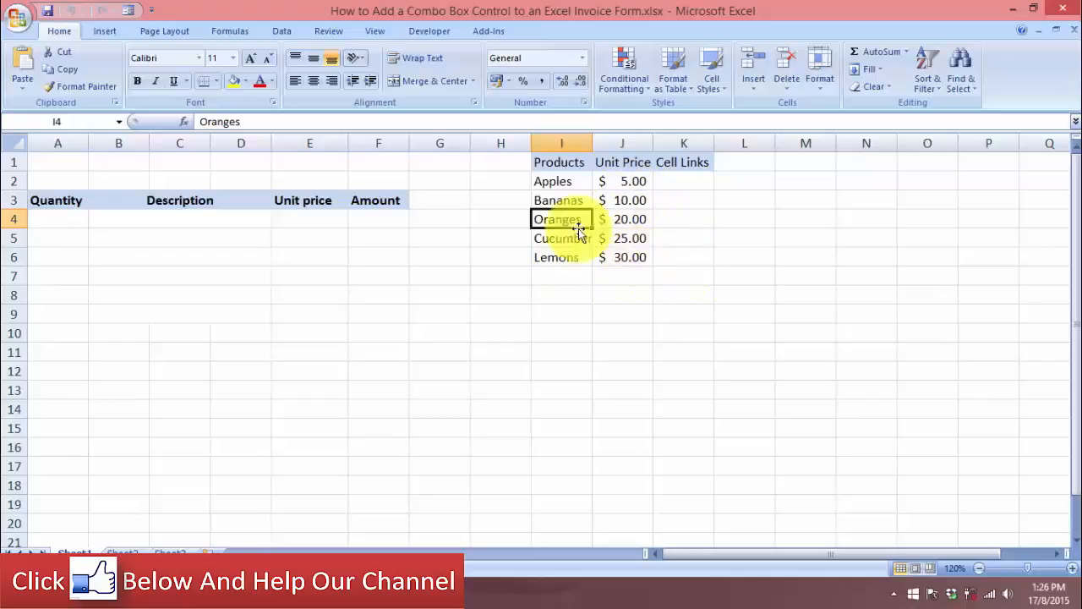
Step: Insert a combo box form control fitted exactly over the merged Description cell B4
{"action": "left_click", "coordinate": [169, 216]}
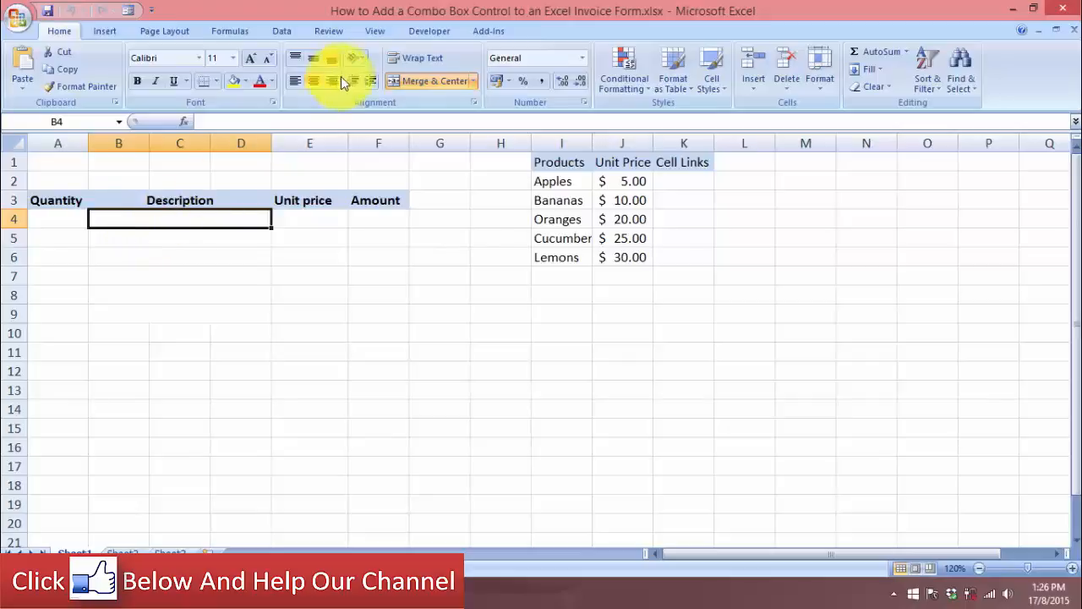
{"action": "left_click", "coordinate": [429, 32]}
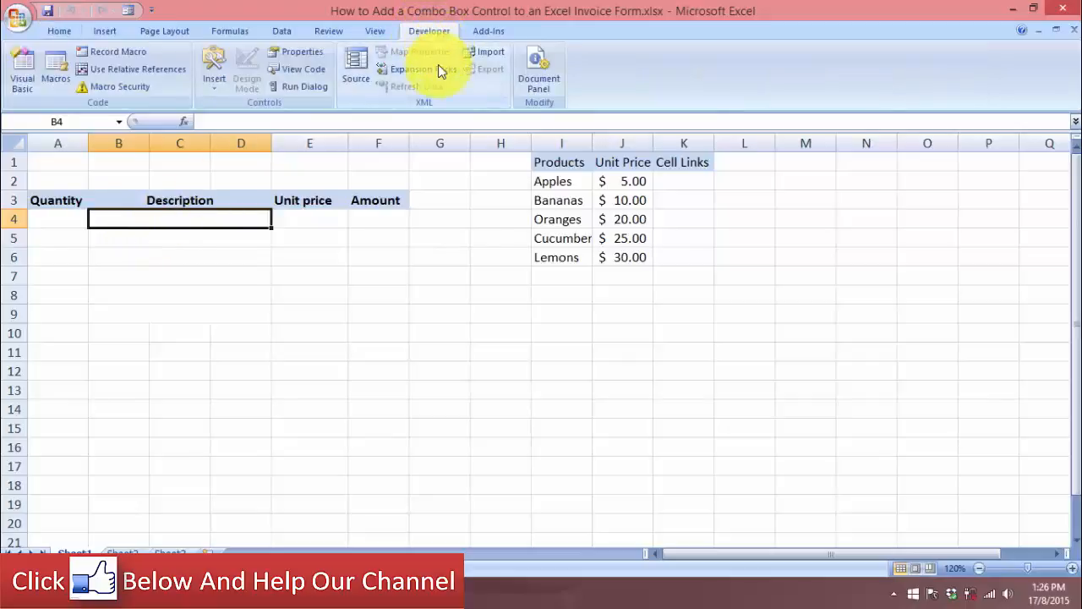
{"action": "left_click", "coordinate": [213, 84]}
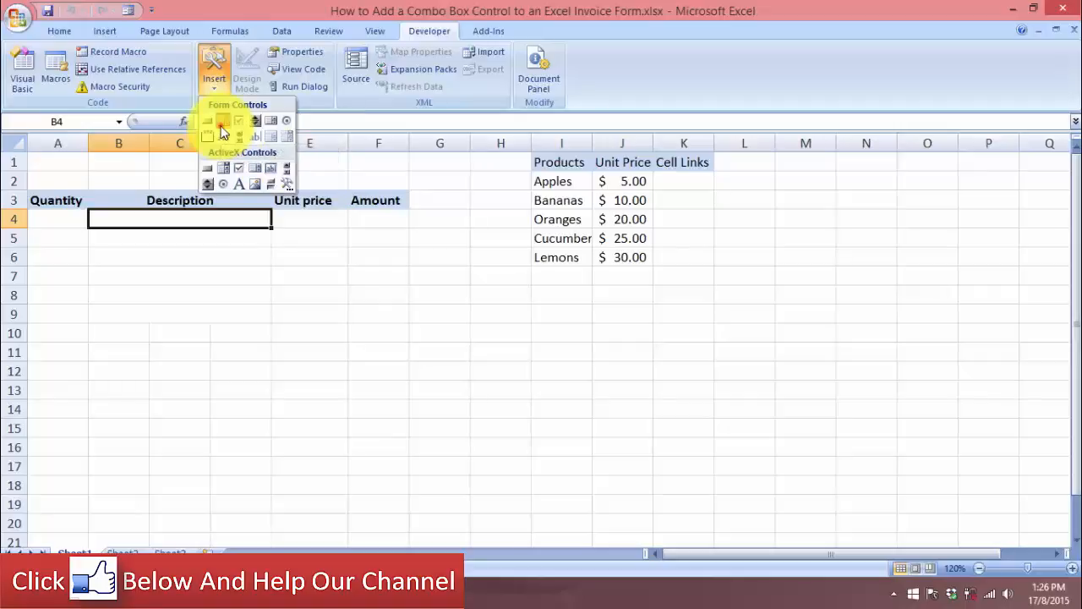
{"action": "left_click", "coordinate": [220, 127]}
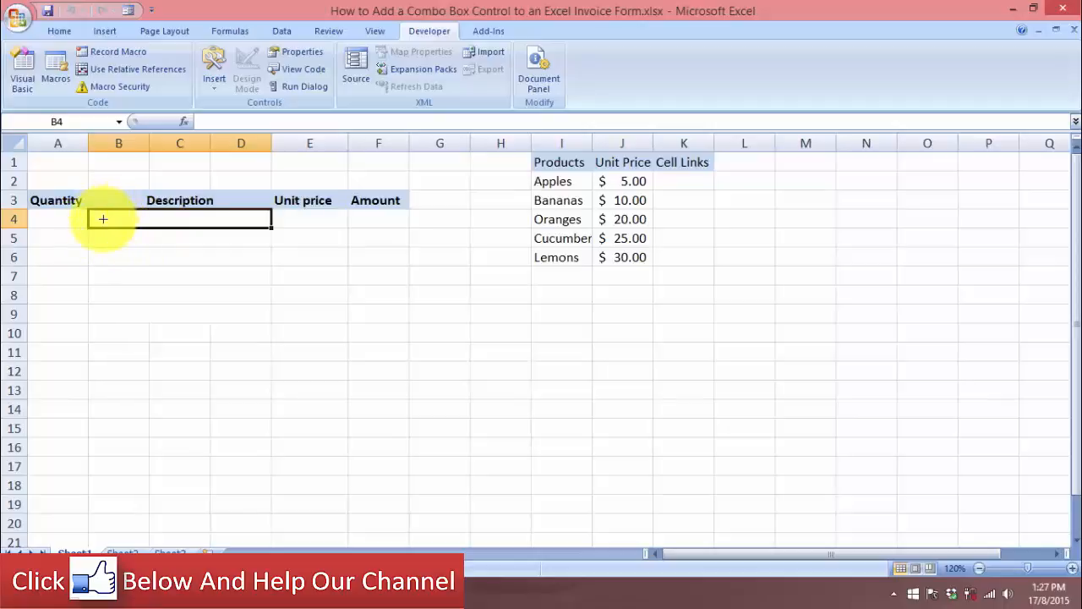
{"action": "key", "text": "alt"}
{"action": "left_click_drag", "start_coordinate": [103, 219], "coordinate": [259, 217]}
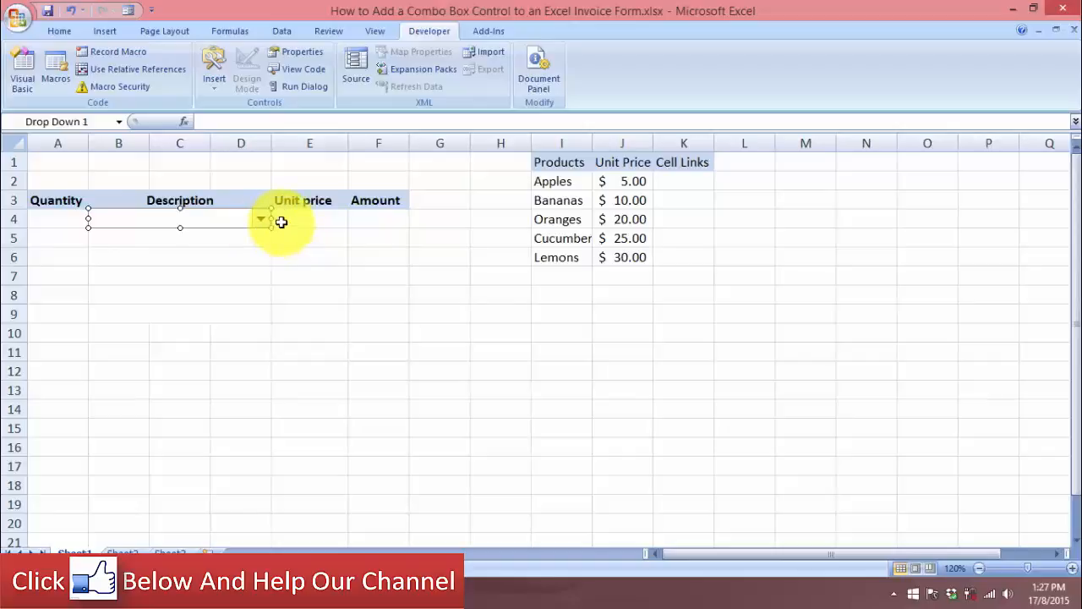
{"action": "right_click", "coordinate": [219, 224]}
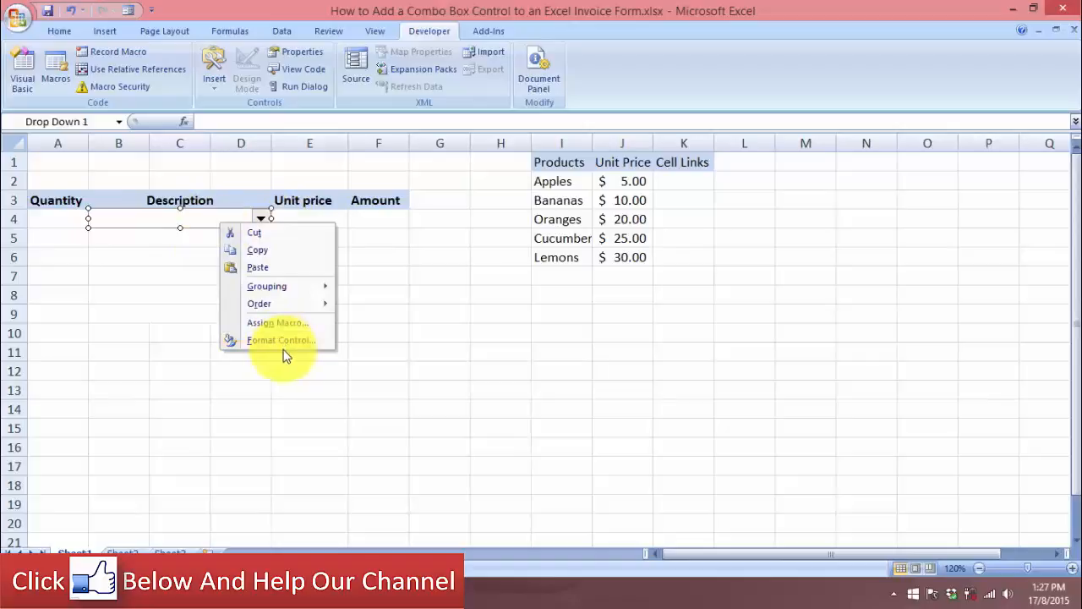
{"action": "left_click", "coordinate": [282, 343]}
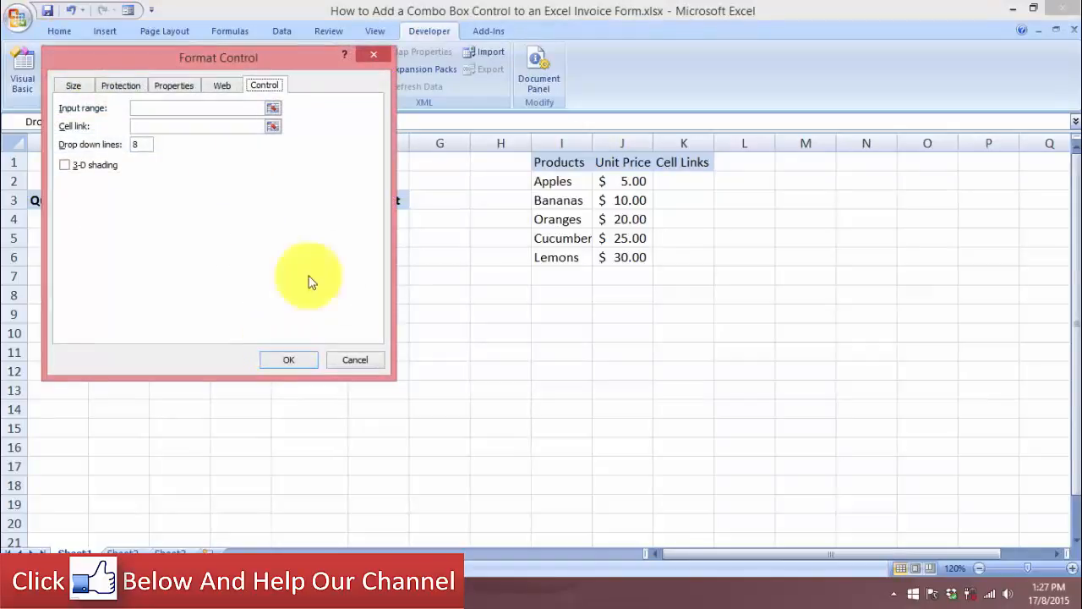
{"action": "left_click_drag", "start_coordinate": [292, 56], "coordinate": [503, 145]}
{"action": "left_click", "coordinate": [439, 203]}
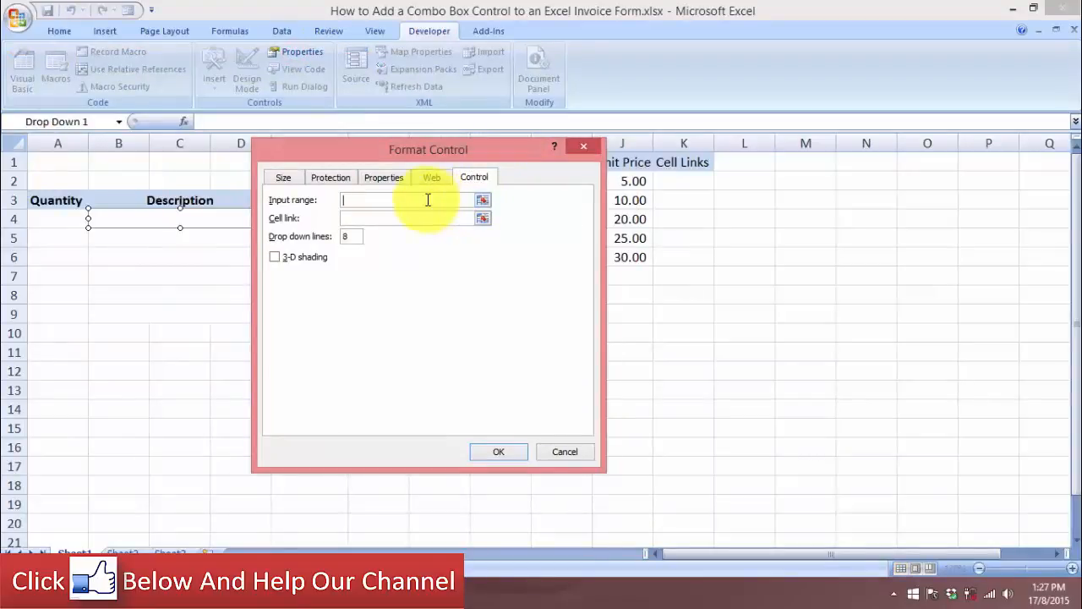
{"action": "left_click_drag", "start_coordinate": [375, 155], "coordinate": [203, 166]}
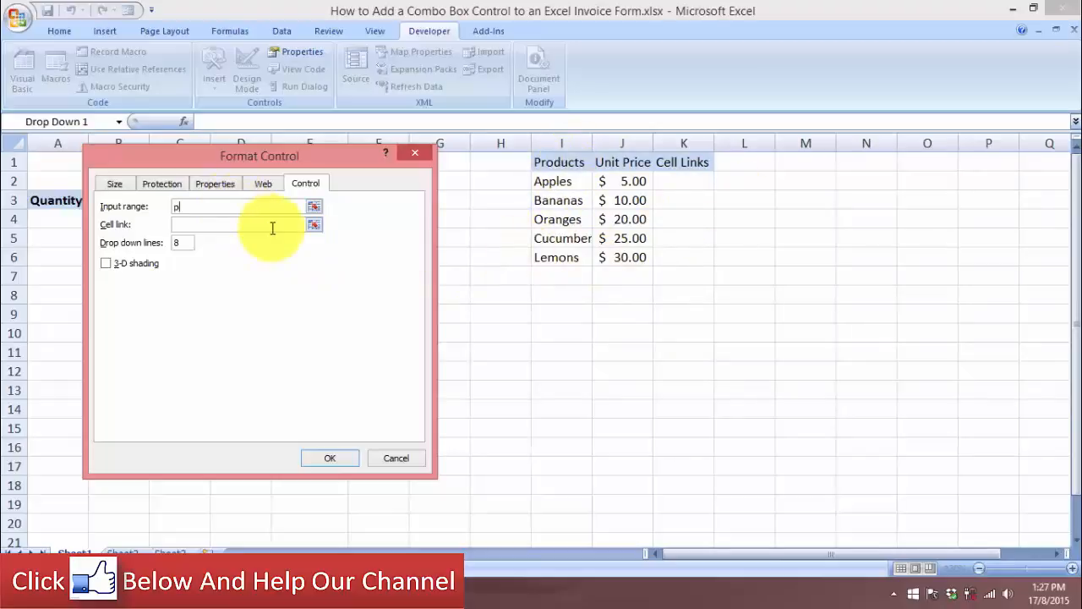
{"action": "key", "text": "Escape"}
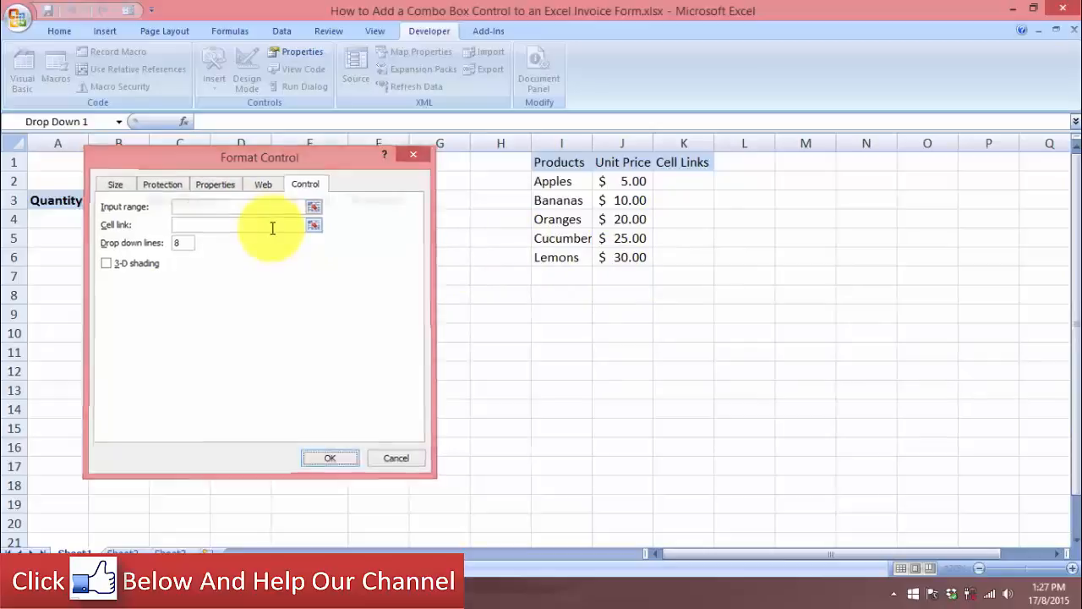
Step: Try to format the combo box with the input range Products and the cell link $K$2
{"action": "right_click", "coordinate": [258, 223]}
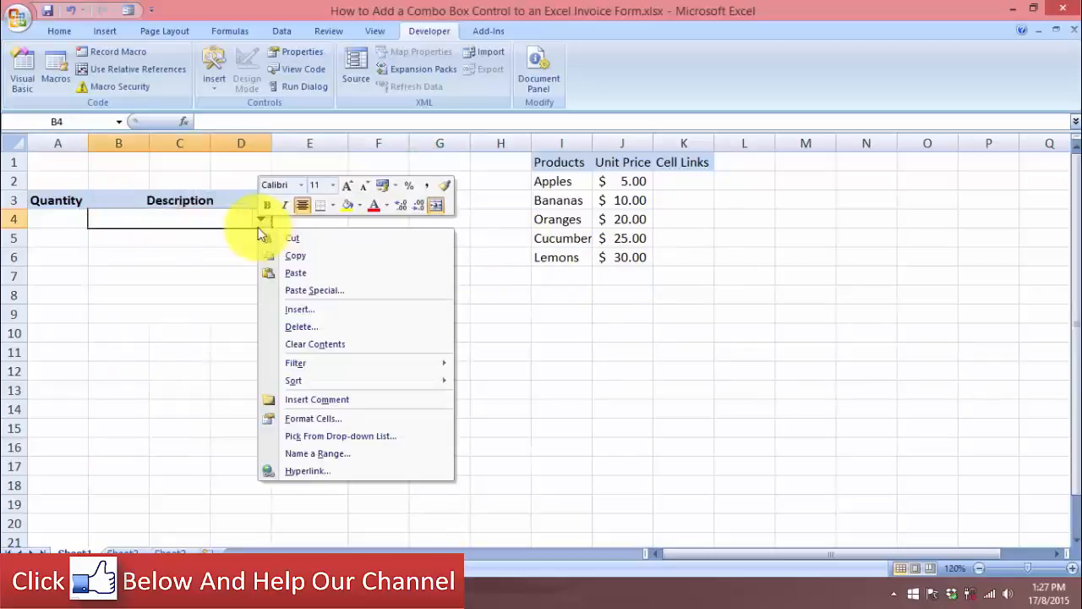
{"action": "right_click", "coordinate": [209, 221]}
{"action": "left_click", "coordinate": [261, 335]}
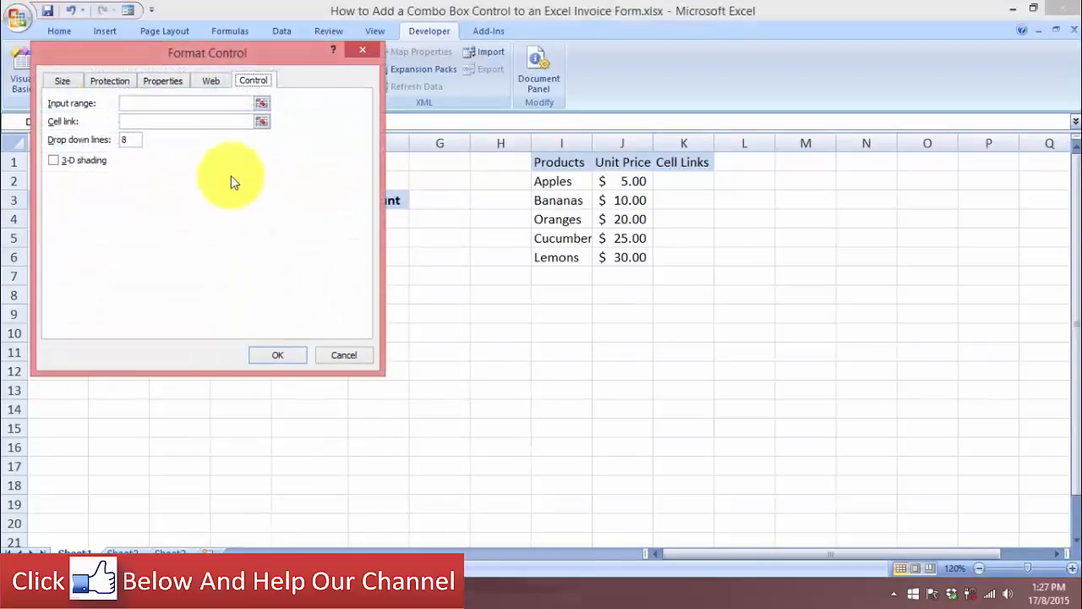
{"action": "left_click", "coordinate": [176, 103]}
{"action": "left_click_drag", "start_coordinate": [202, 51], "coordinate": [269, 152]}
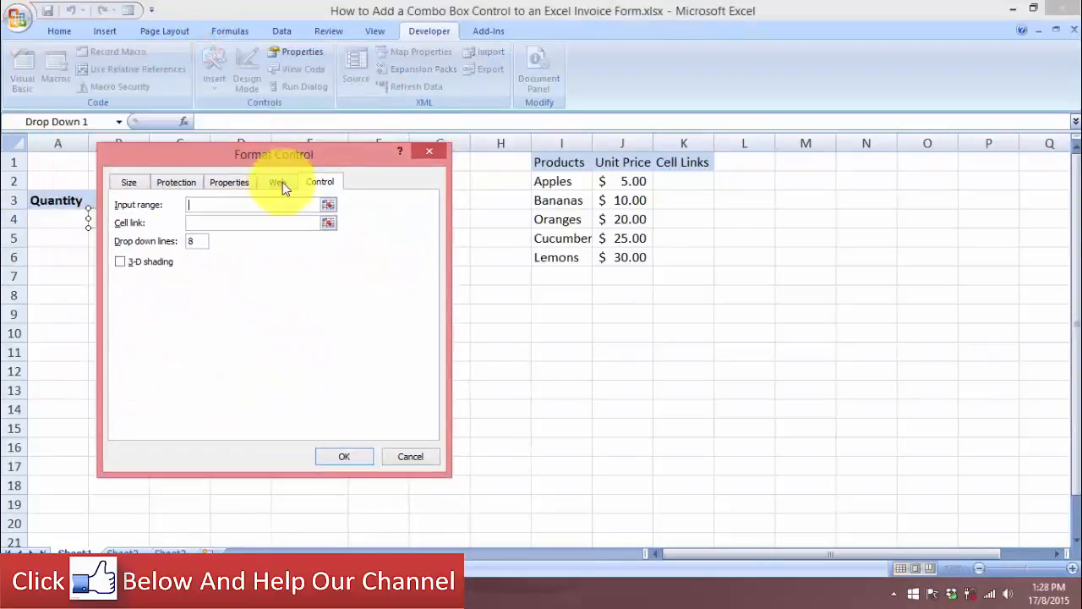
{"action": "type", "text": "Prod"}
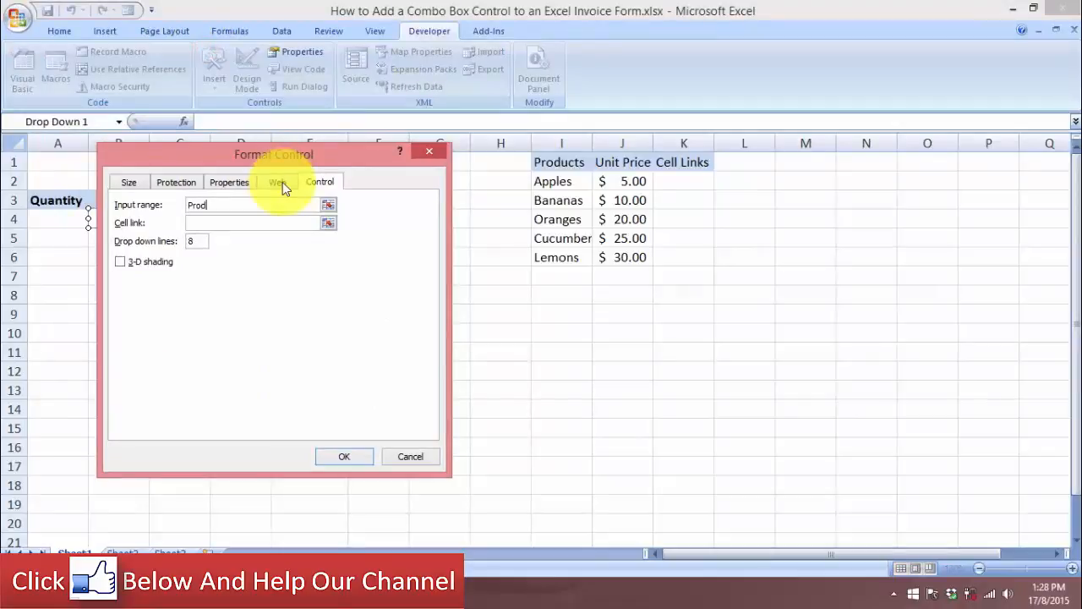
{"action": "type", "text": "ucts"}
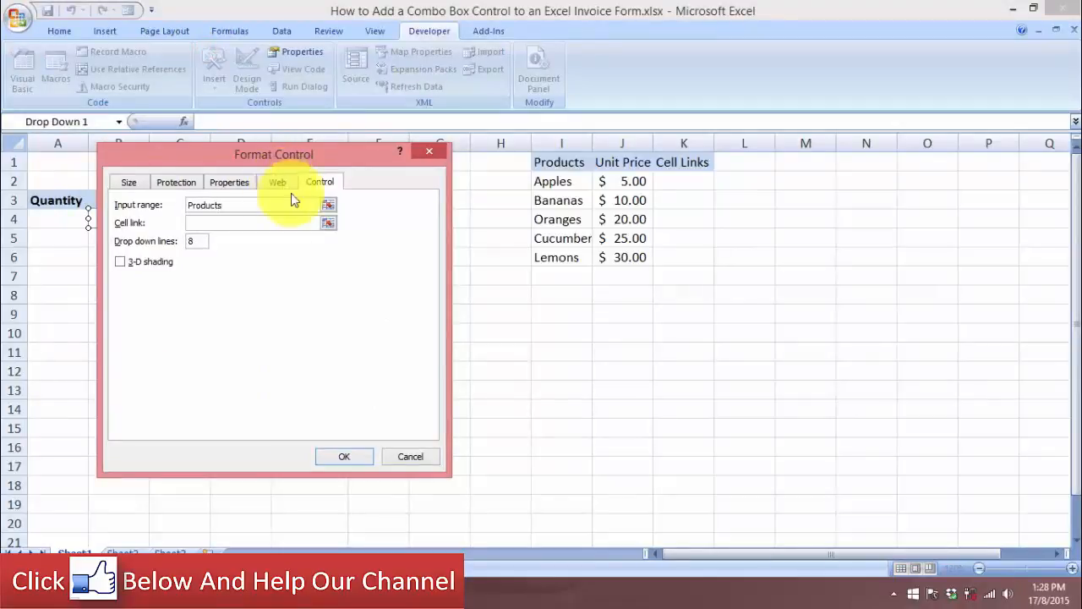
{"action": "left_click", "coordinate": [254, 227]}
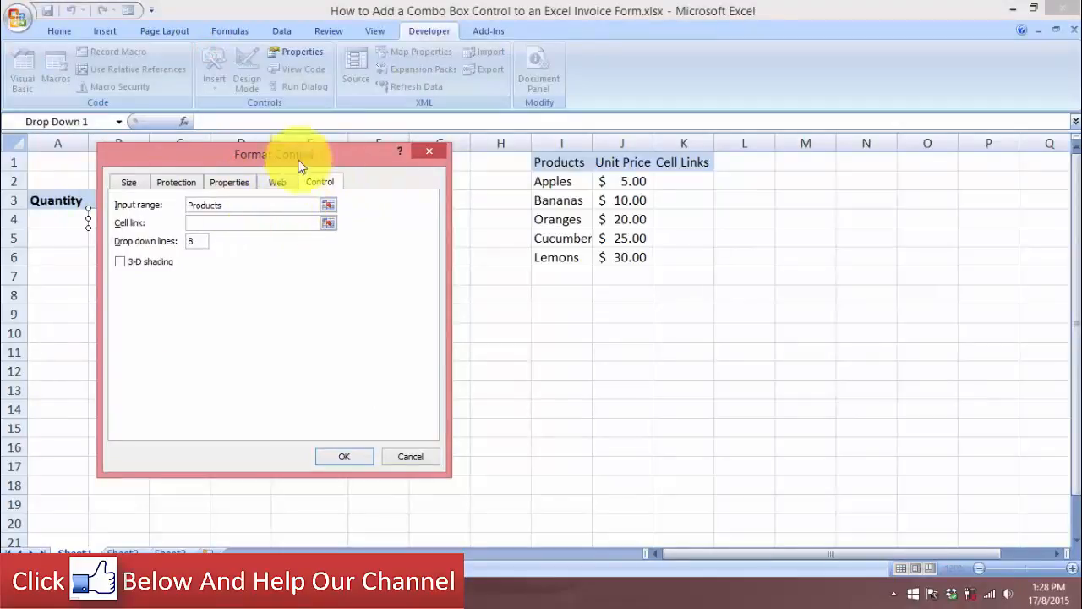
{"action": "left_click", "coordinate": [691, 185]}
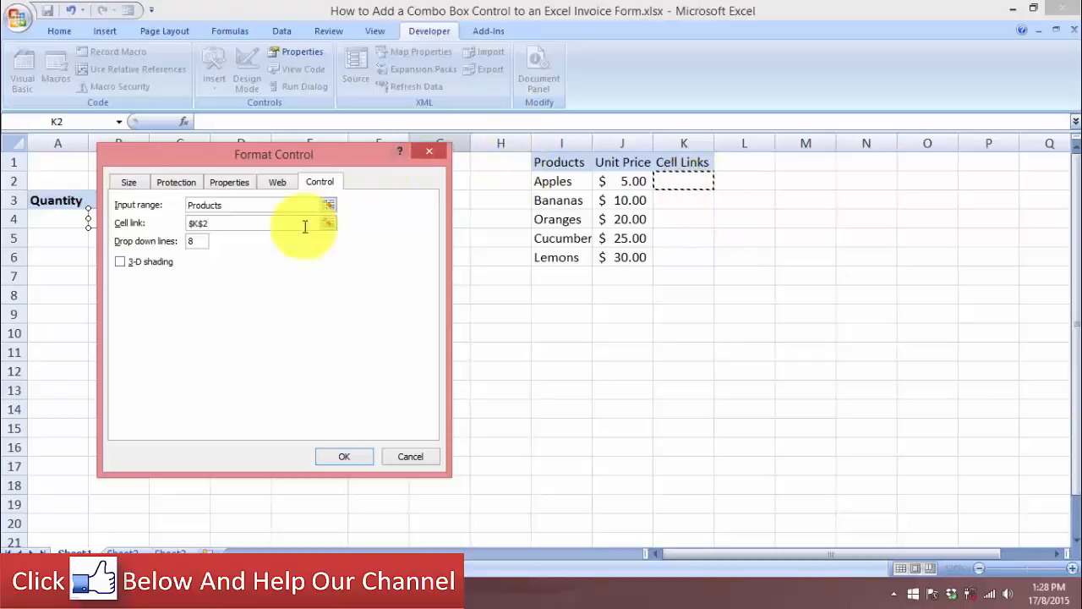
Step: Try to apply 6 drop down lines and 3-D shading to the combo box, and cancel the control formatting
{"action": "left_click", "coordinate": [199, 240]}
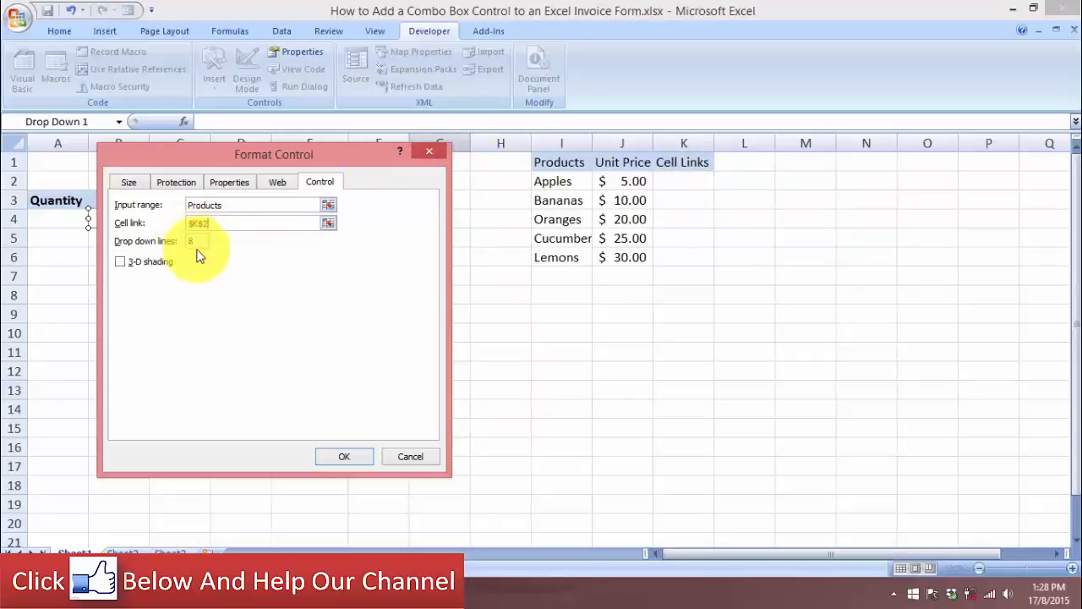
{"action": "left_click", "coordinate": [195, 241]}
{"action": "type", "text": "6"}
{"action": "left_click", "coordinate": [120, 262]}
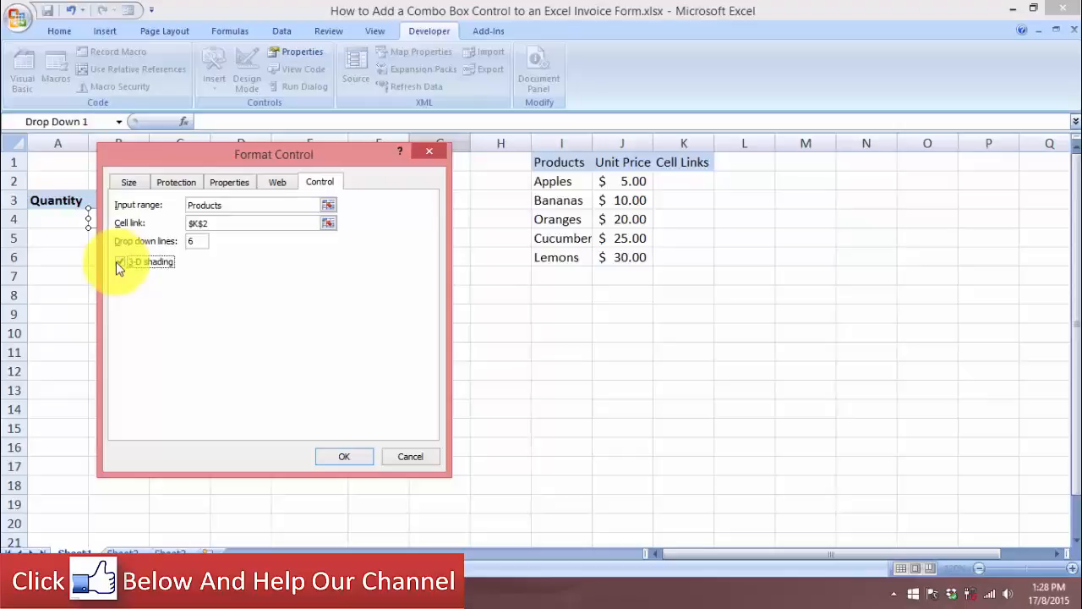
{"action": "left_click", "coordinate": [120, 263]}
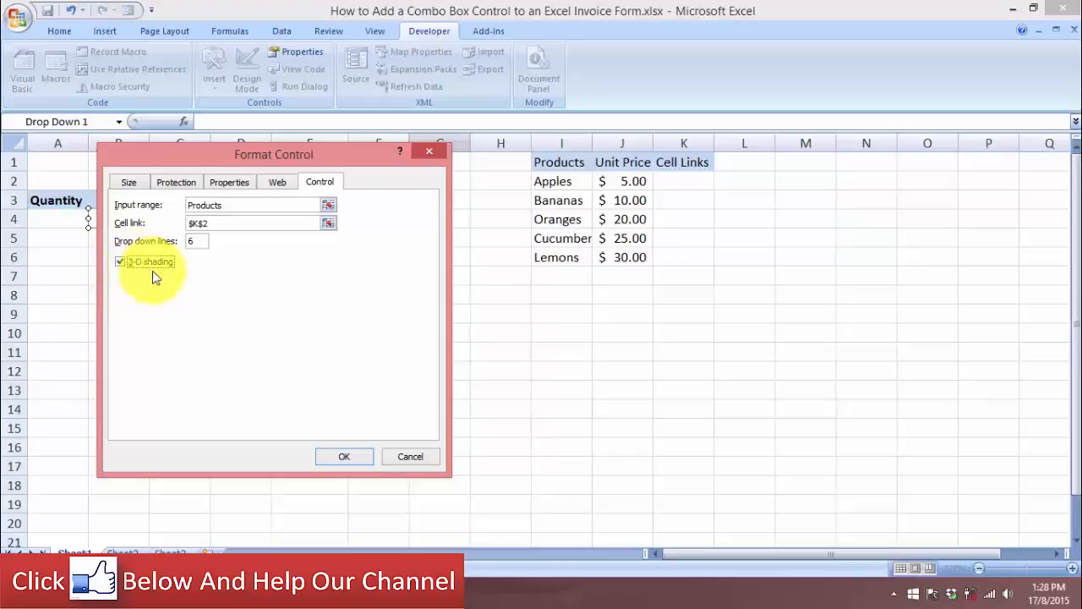
{"action": "left_click", "coordinate": [352, 461]}
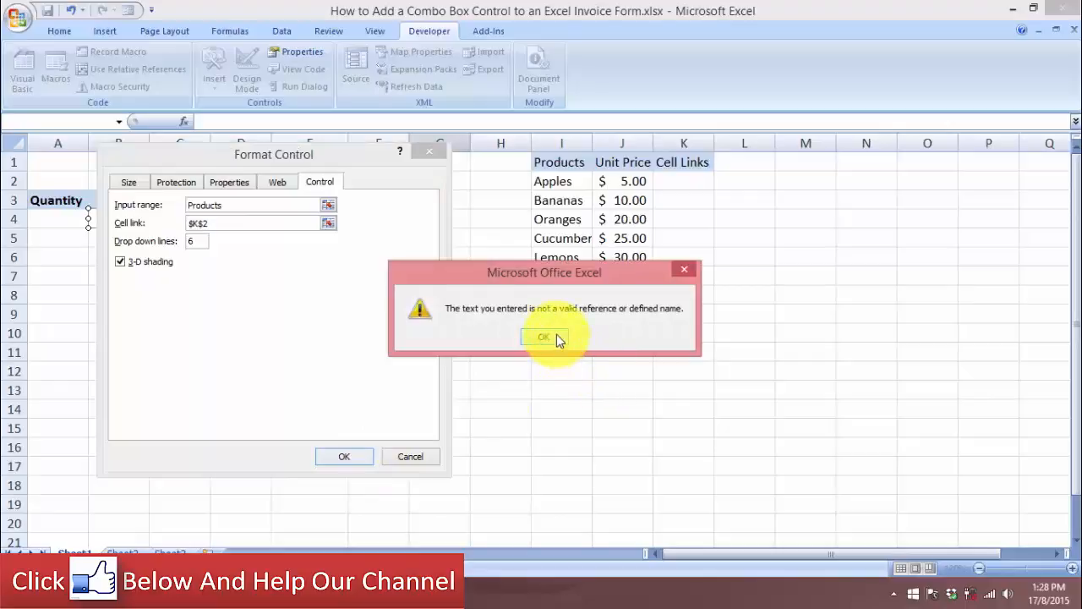
{"action": "left_click", "coordinate": [556, 335]}
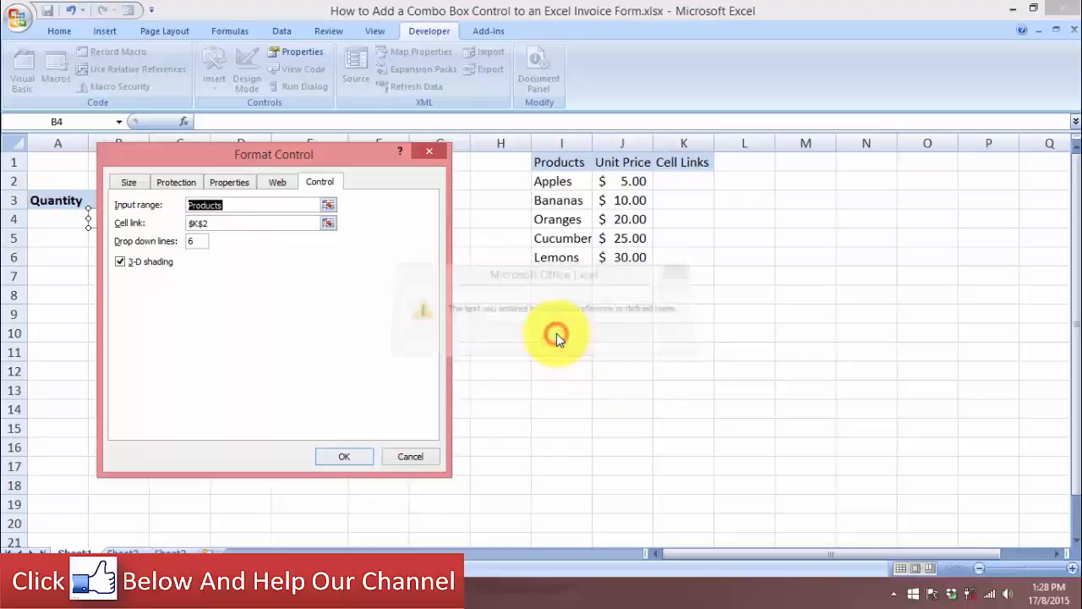
{"action": "left_click", "coordinate": [235, 205]}
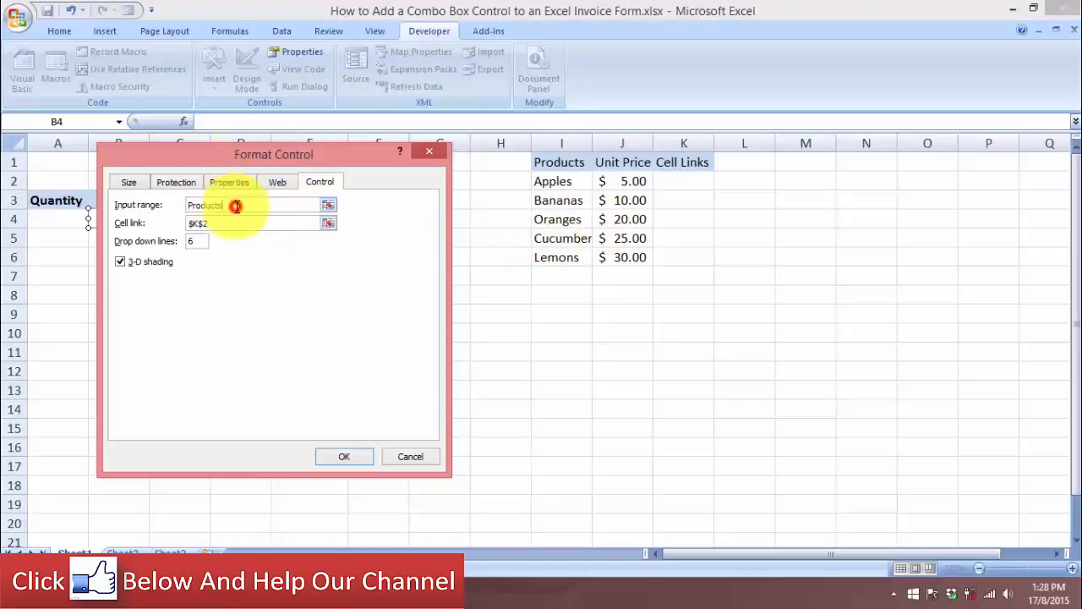
{"action": "left_click", "coordinate": [425, 457]}
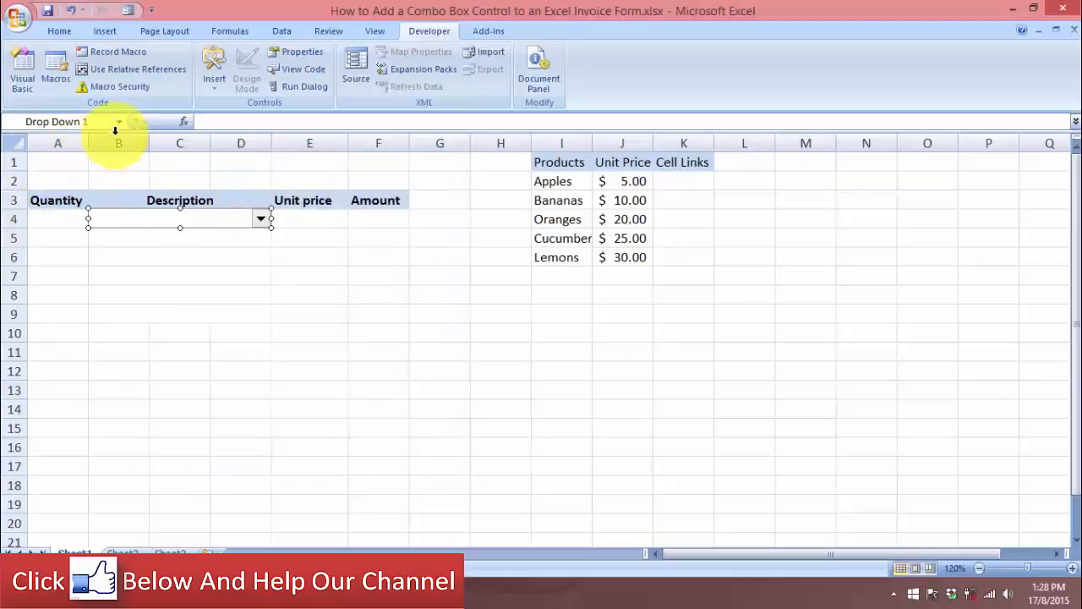
Step: Check the workbook's defined names and create a named range from the product list I1:I6, using the top row as its name
{"action": "left_click", "coordinate": [120, 292]}
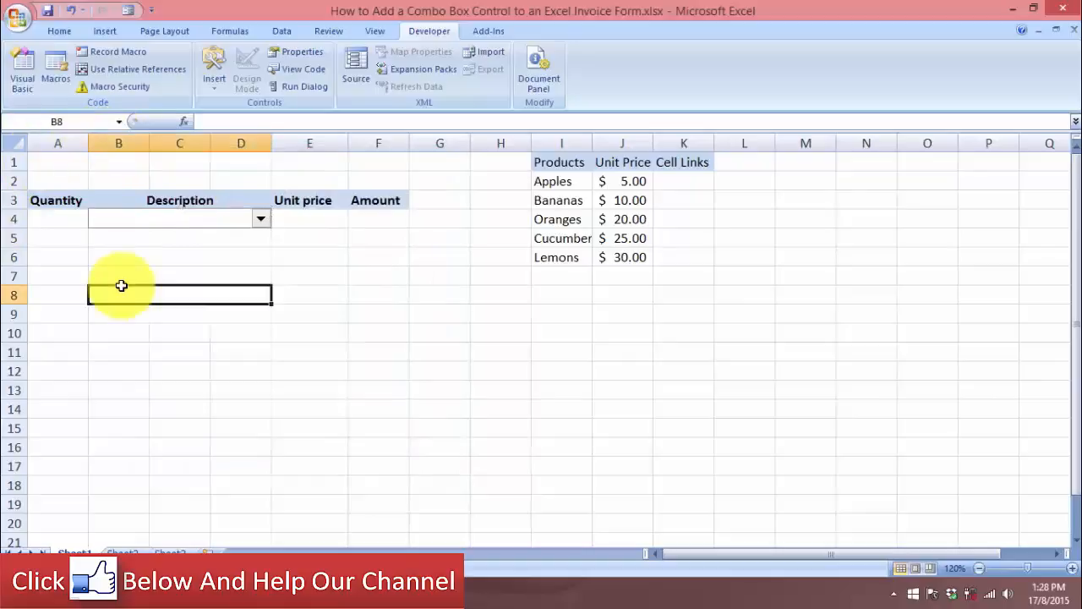
{"action": "left_click", "coordinate": [119, 122]}
{"action": "left_click", "coordinate": [119, 121]}
{"action": "left_click", "coordinate": [119, 121]}
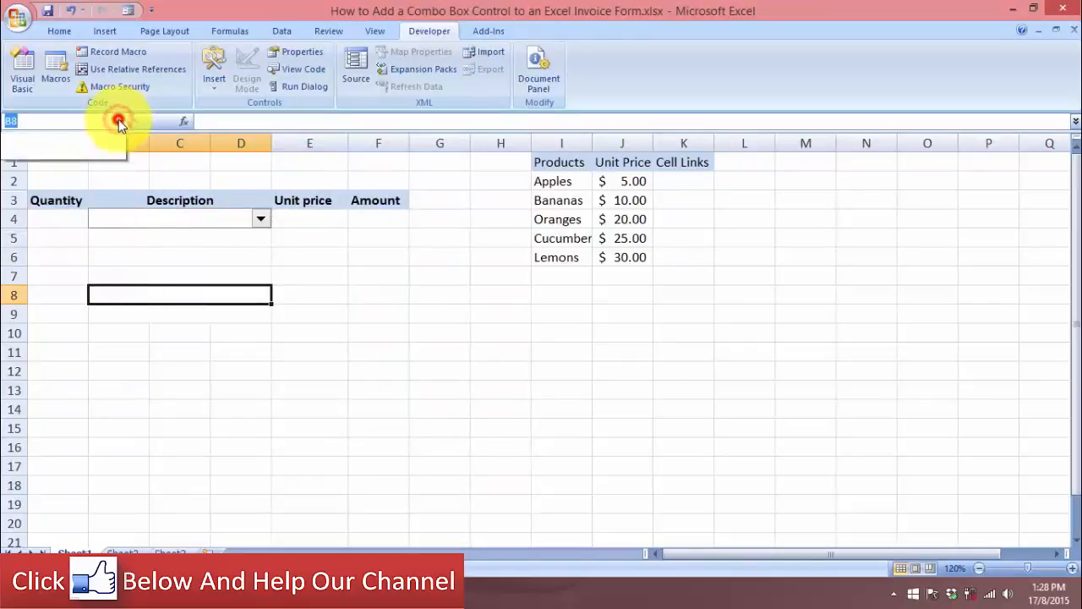
{"action": "left_click", "coordinate": [118, 121]}
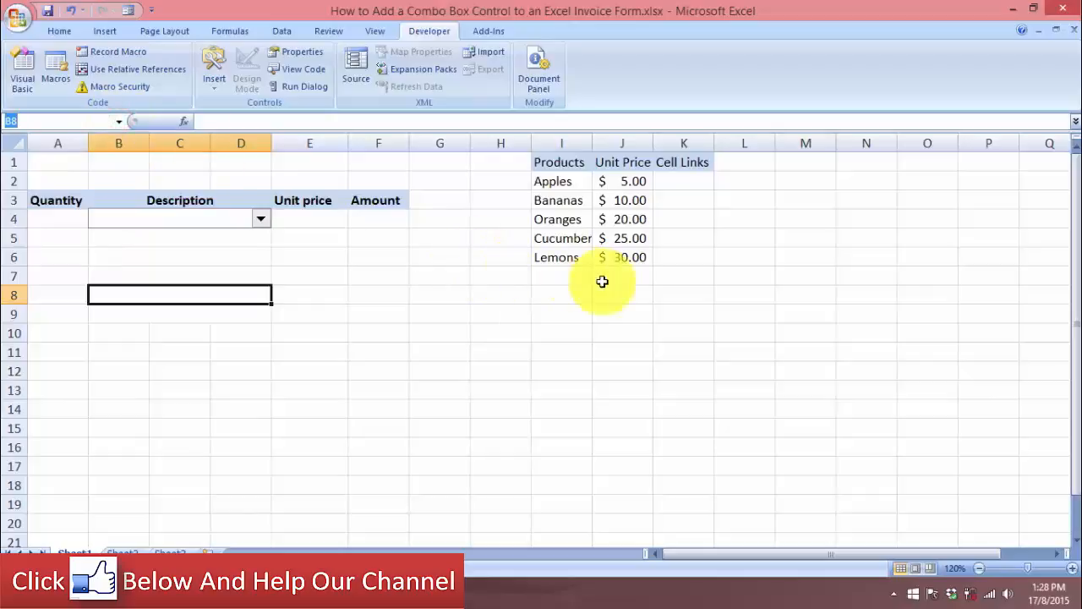
{"action": "left_click", "coordinate": [549, 162]}
{"action": "left_click_drag", "start_coordinate": [548, 191], "coordinate": [553, 263]}
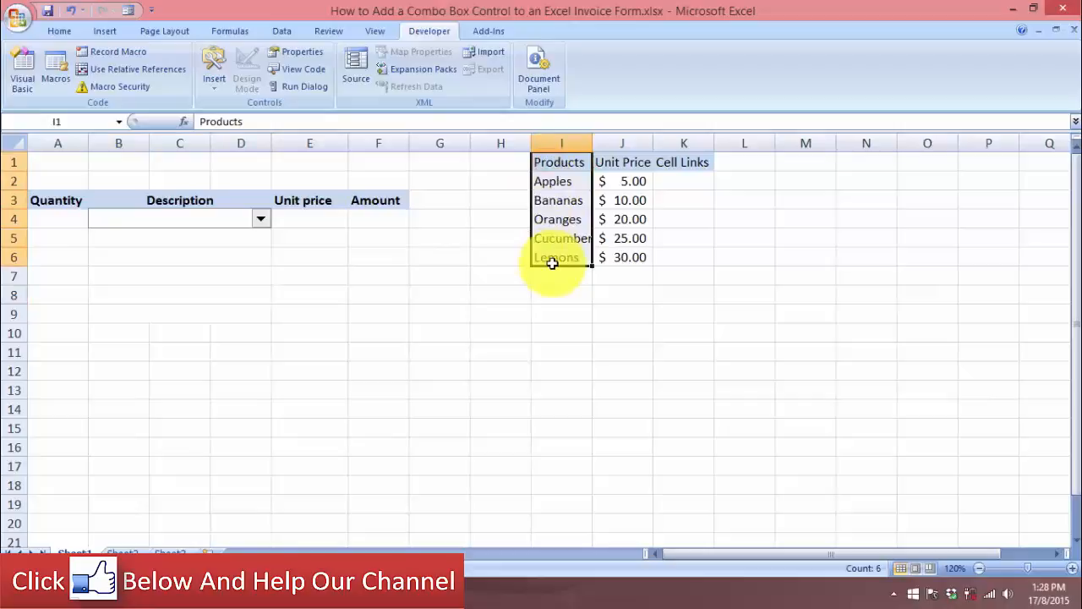
{"action": "key", "text": "ctrl+shift+F3"}
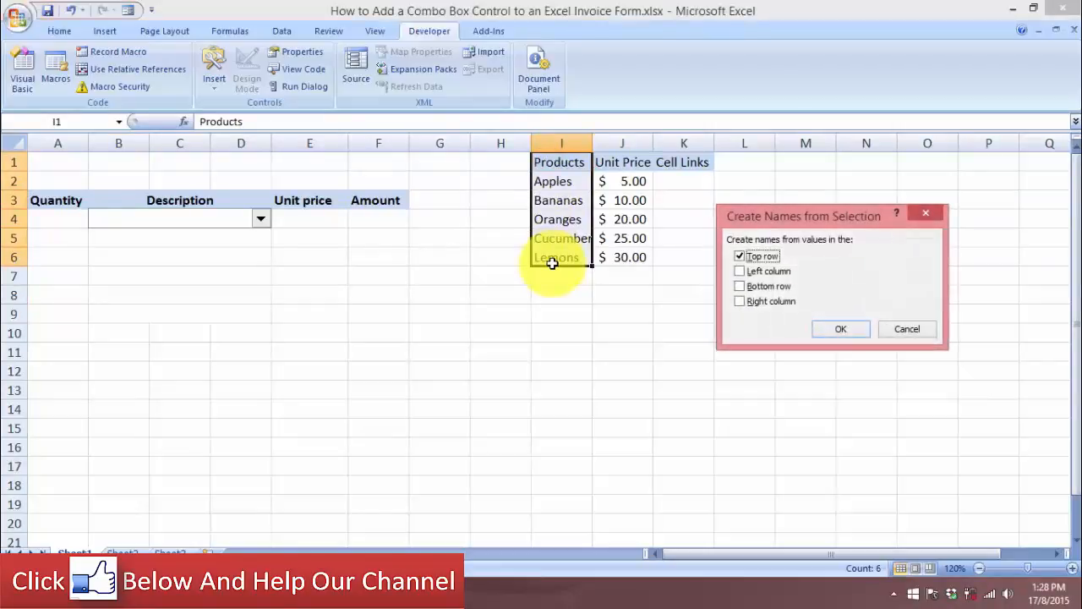
{"action": "left_click", "coordinate": [837, 329]}
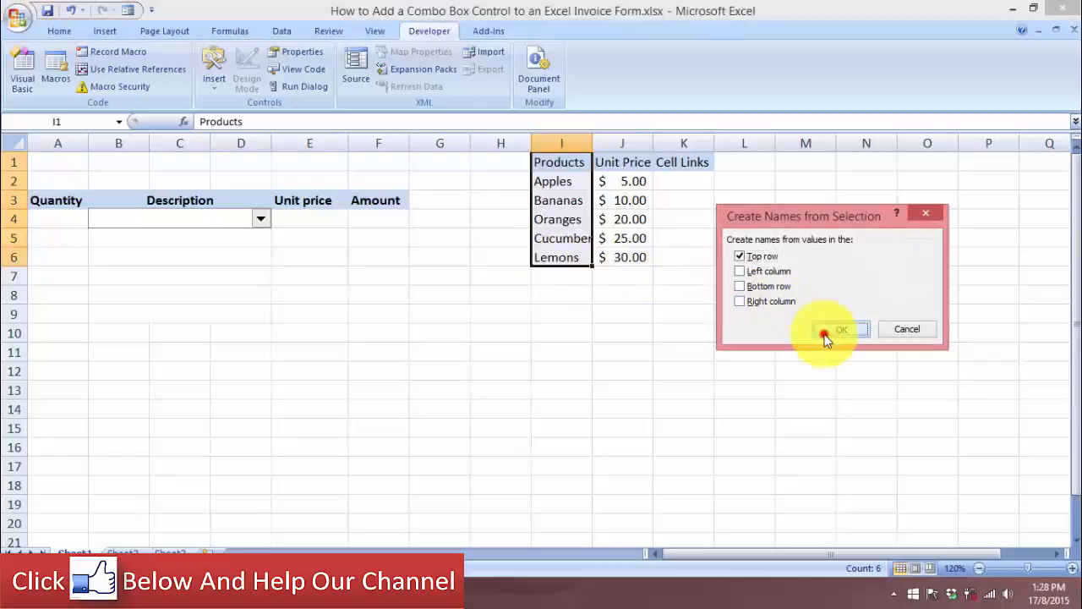
Step: Format the combo box with input range Products, cell link $K$2, 6 drop down lines and 3-D shading
{"action": "right_click", "coordinate": [250, 225]}
{"action": "left_click", "coordinate": [317, 335]}
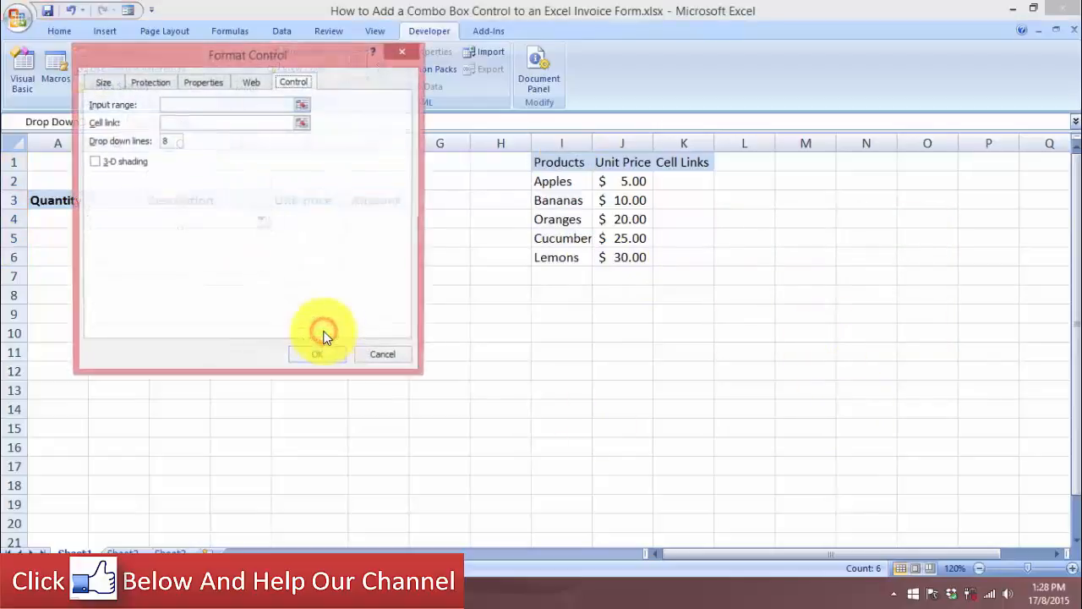
{"action": "left_click", "coordinate": [229, 102]}
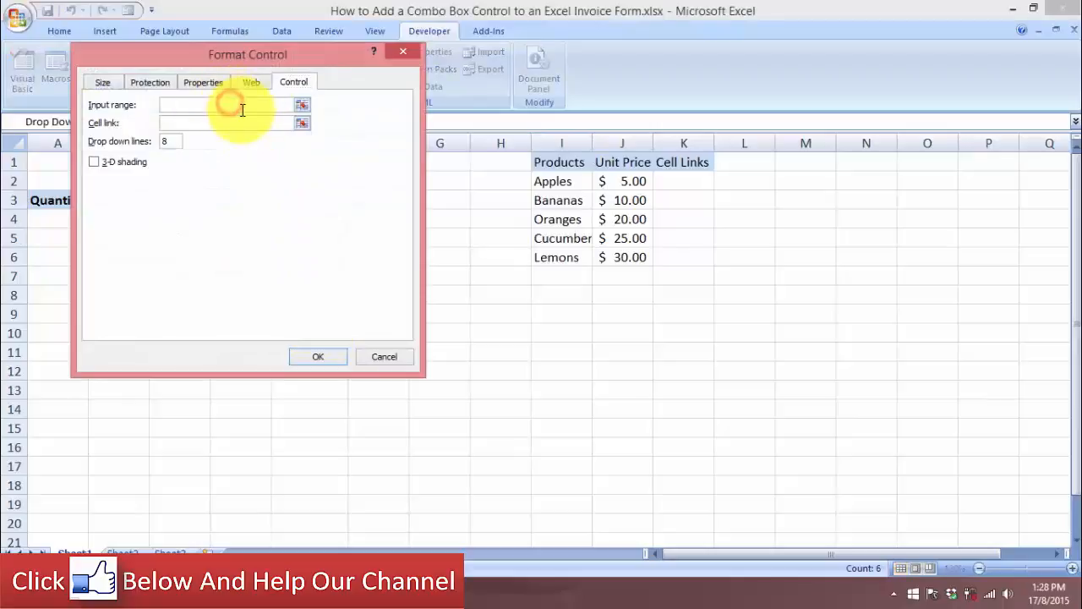
{"action": "type", "text": "Products"}
{"action": "left_click_drag", "start_coordinate": [230, 46], "coordinate": [234, 108]}
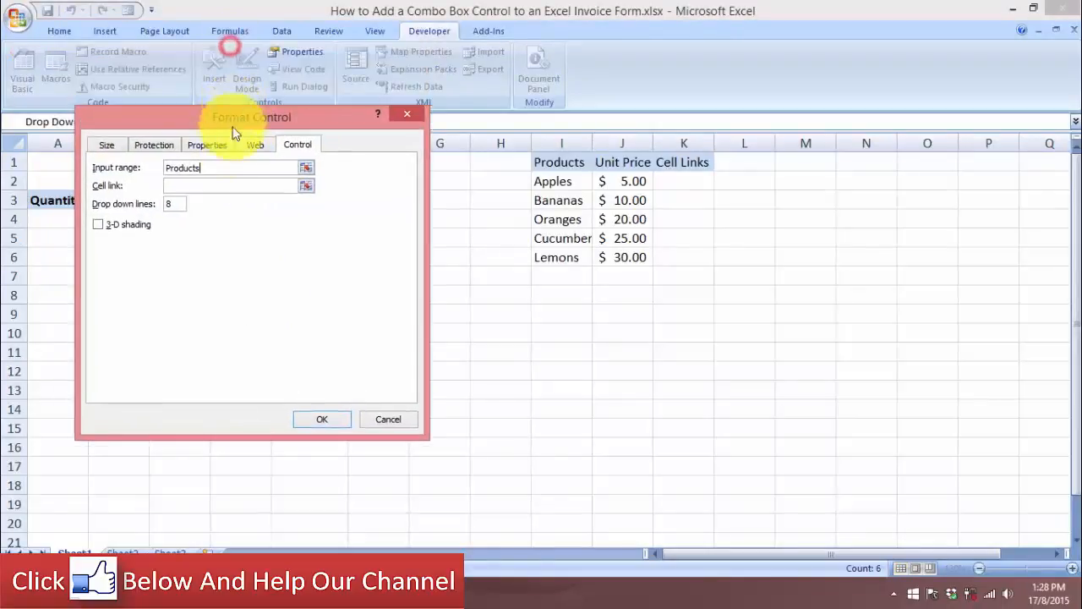
{"action": "left_click", "coordinate": [226, 183]}
{"action": "left_click", "coordinate": [682, 182]}
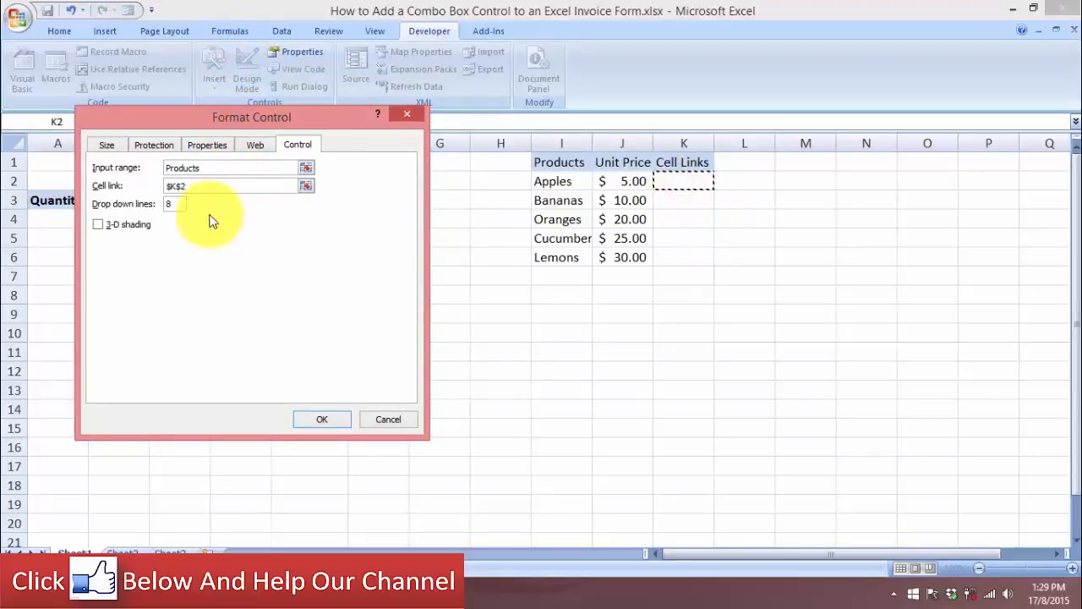
{"action": "left_click", "coordinate": [176, 204]}
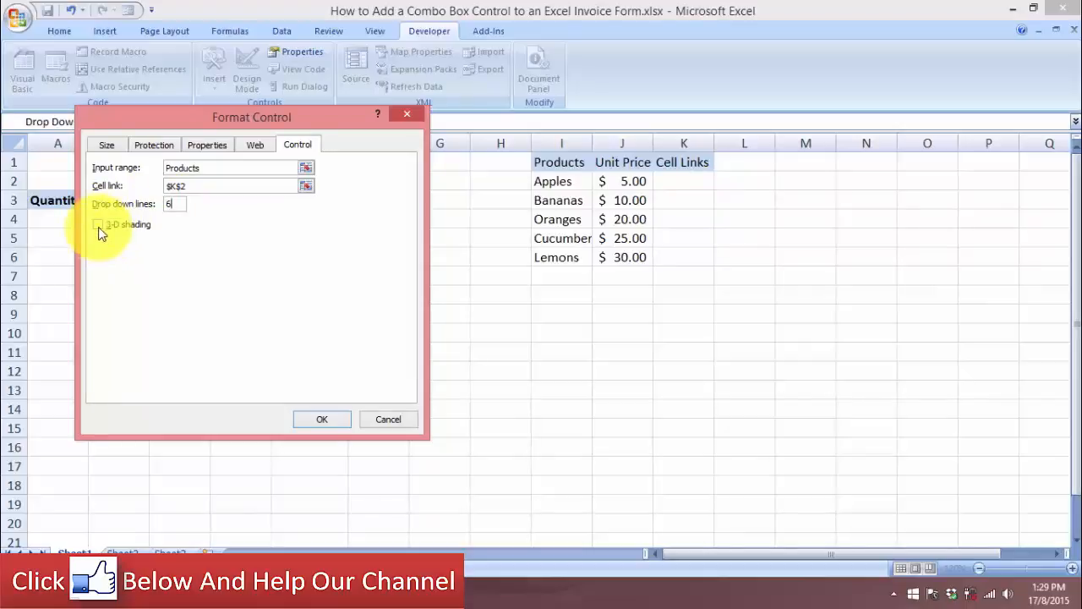
{"action": "left_click", "coordinate": [99, 225]}
{"action": "left_click", "coordinate": [313, 418]}
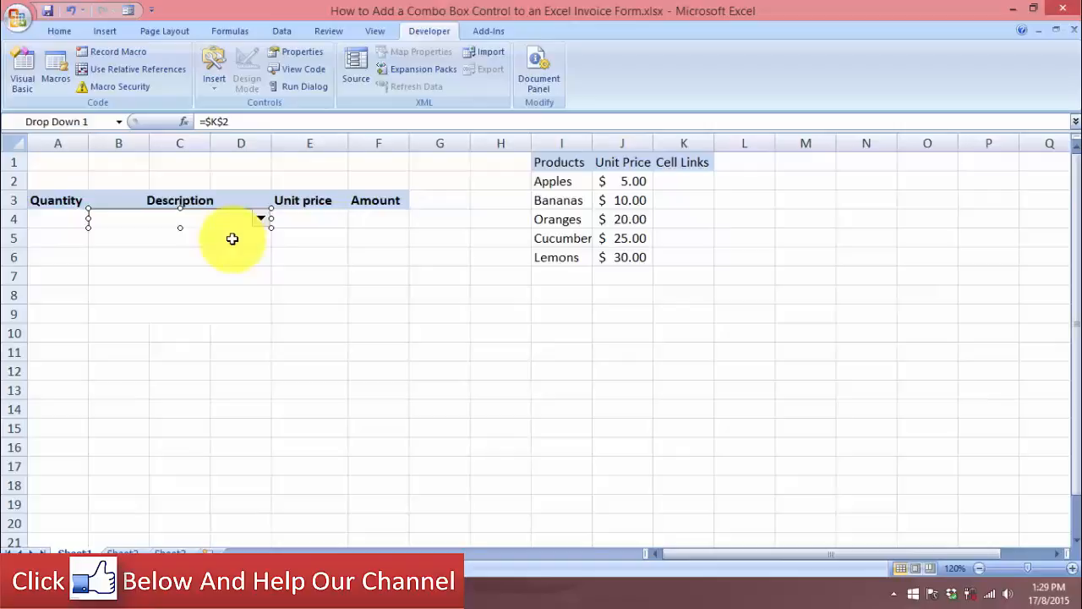
{"action": "left_click", "coordinate": [285, 273]}
Step: Test the combo box against its linked cell K2 by opening its product list and choosing Apples, followed by Bananas
{"action": "left_click", "coordinate": [260, 220]}
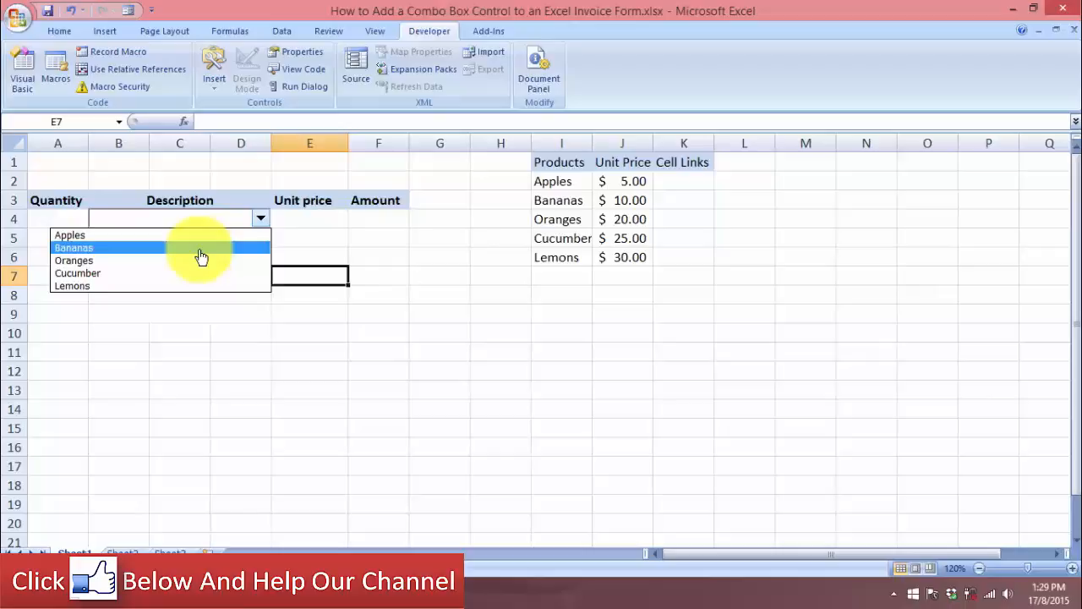
{"action": "left_click", "coordinate": [462, 300]}
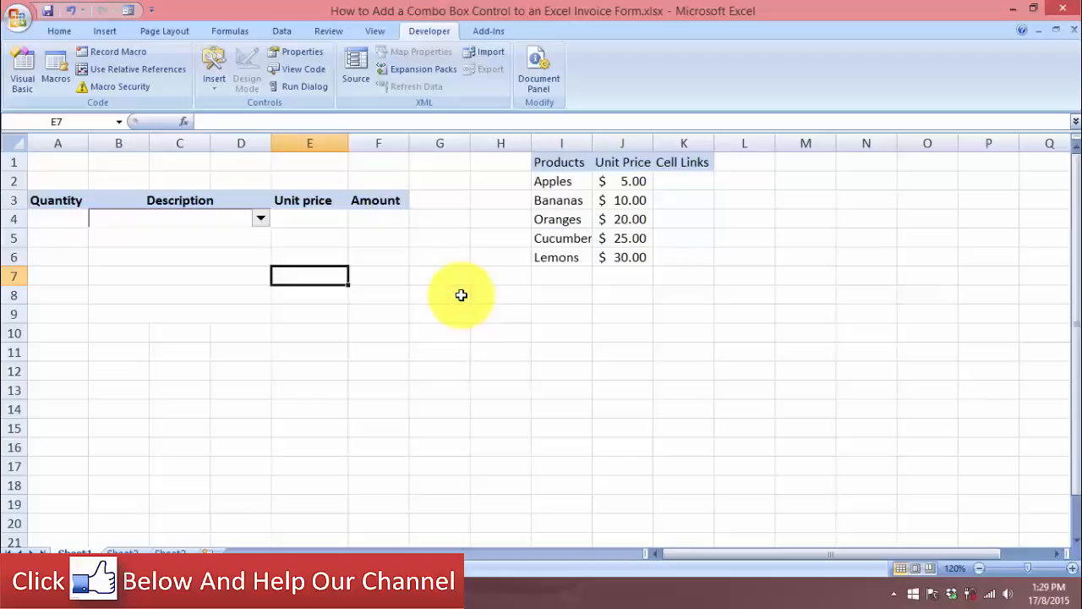
{"action": "left_click", "coordinate": [701, 182]}
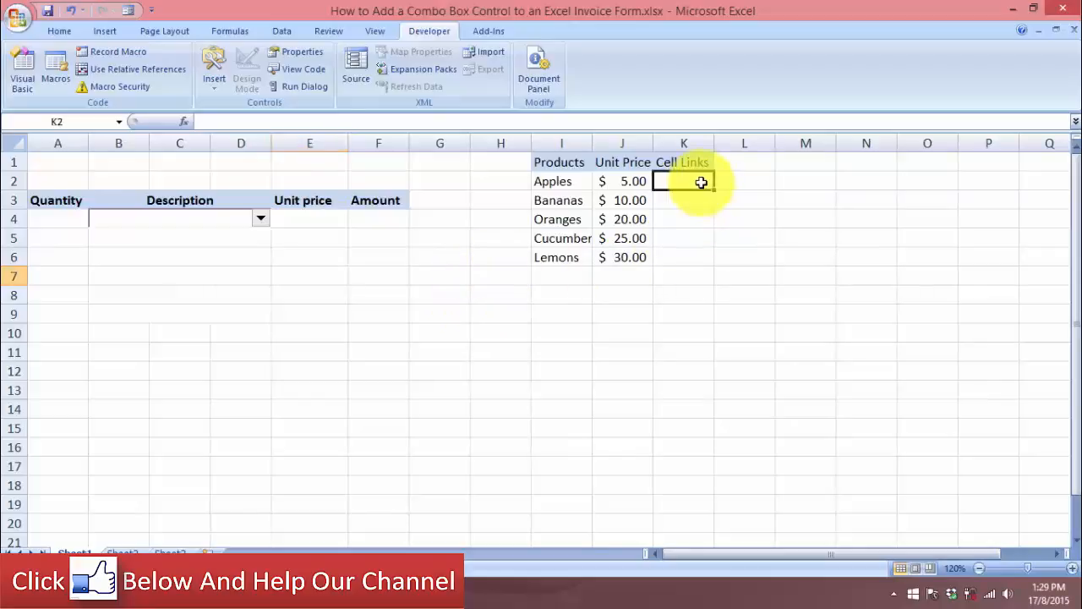
{"action": "left_click", "coordinate": [261, 219]}
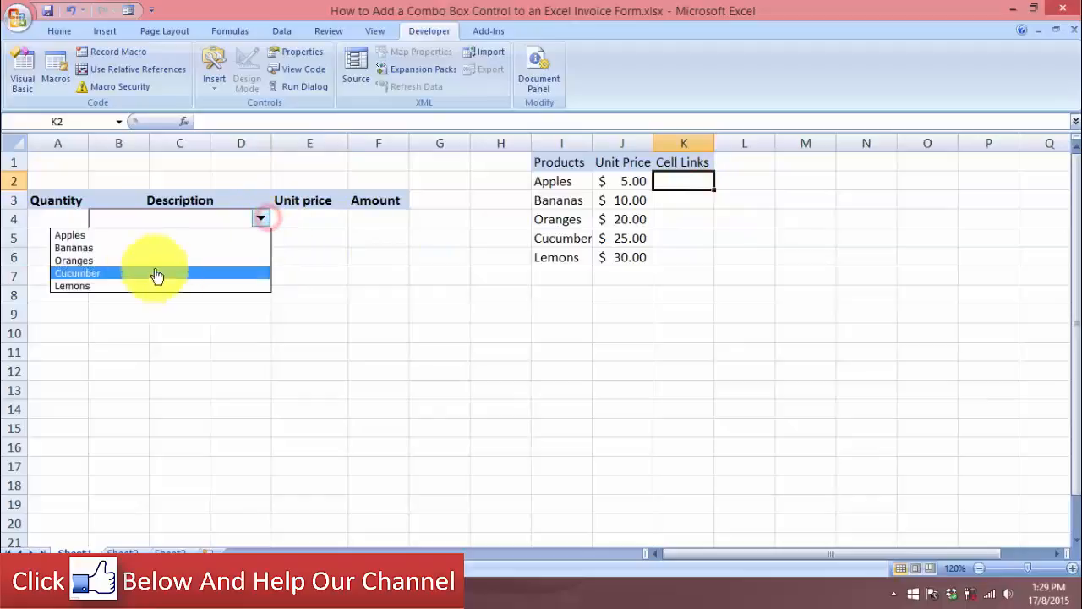
{"action": "left_click", "coordinate": [110, 235]}
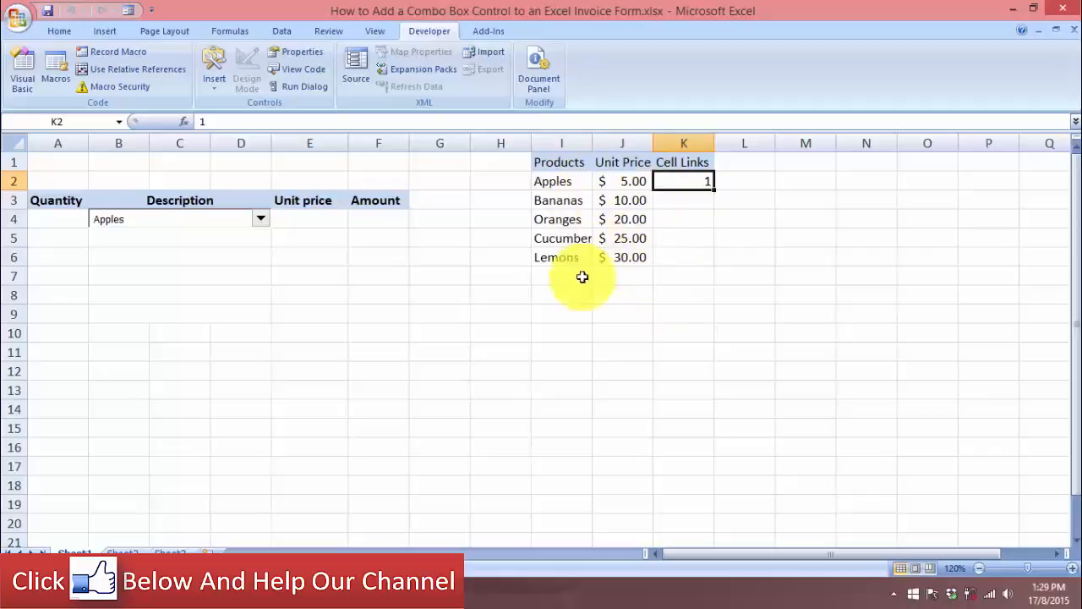
{"action": "left_click", "coordinate": [261, 219]}
{"action": "left_click", "coordinate": [171, 253]}
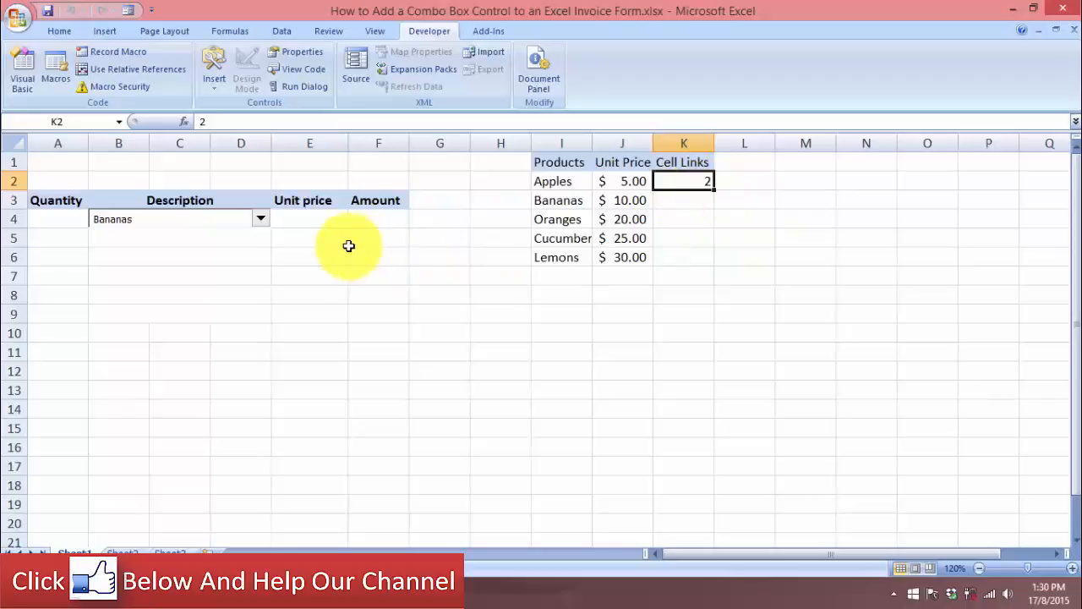
Step: Duplicate the combo box and align the copy directly below the original, over the Description area of row 5
{"action": "right_click", "coordinate": [201, 217]}
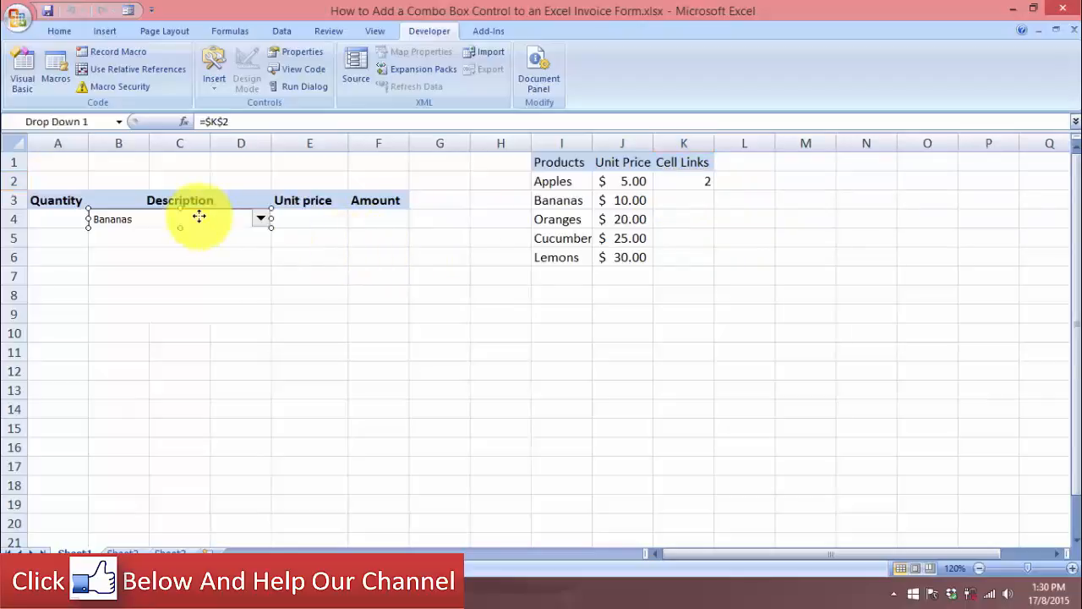
{"action": "left_click", "coordinate": [236, 244]}
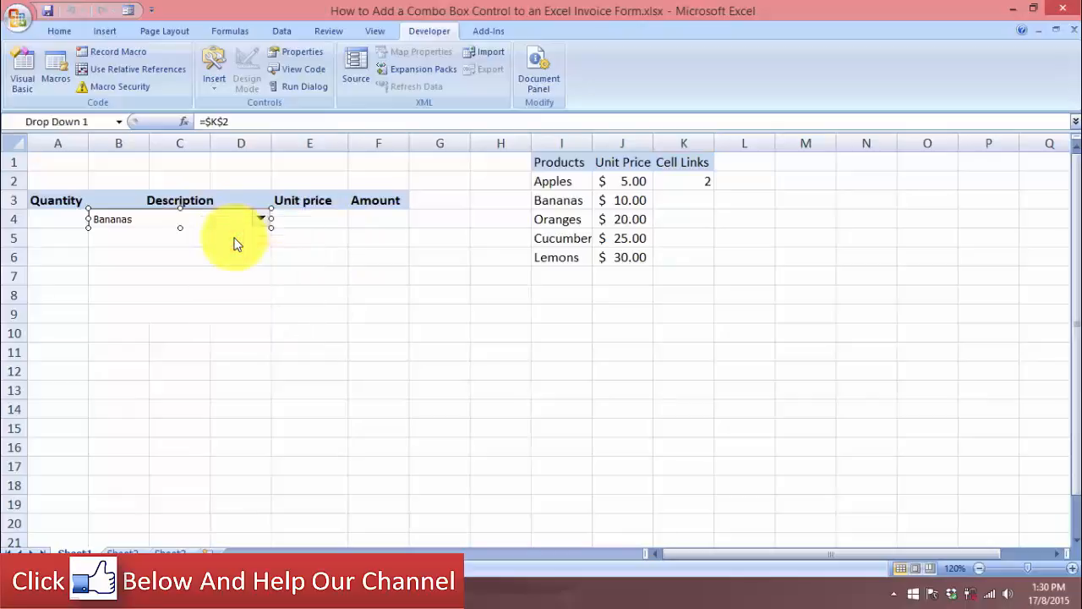
{"action": "key", "text": "ctrl+v"}
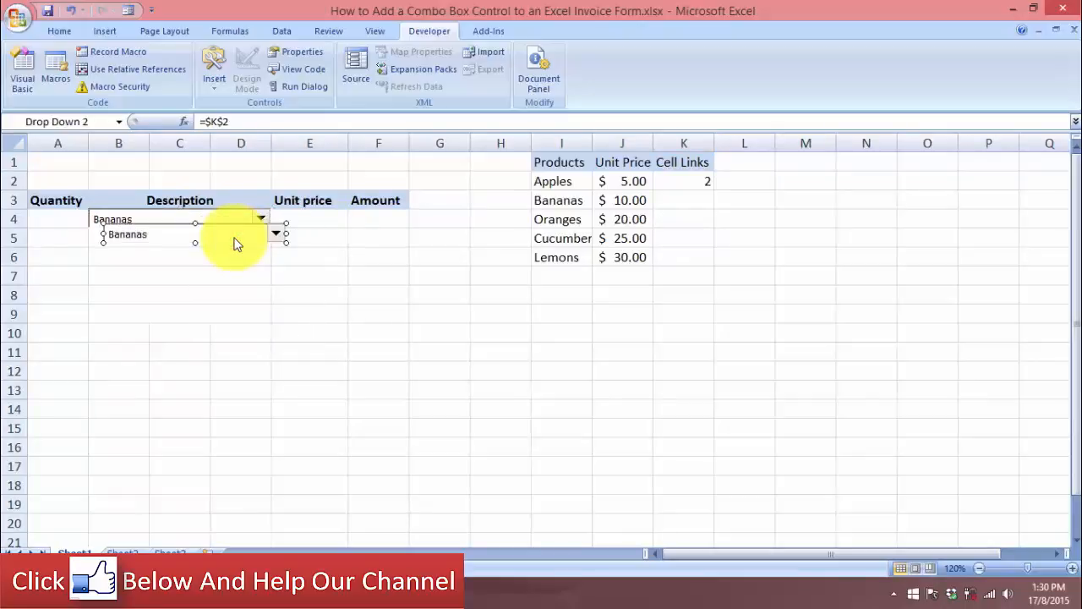
{"action": "key", "text": "Left"}
{"action": "key", "text": "Left"}
{"action": "key", "text": "Down"}
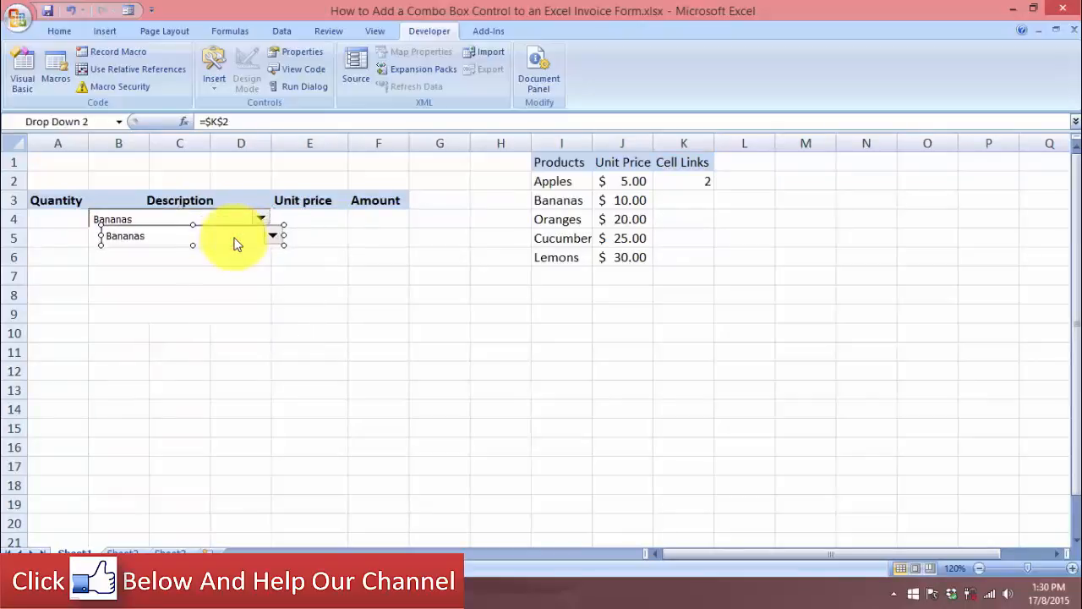
{"action": "key", "text": "Left"}
{"action": "key", "text": "Down"}
{"action": "key", "text": "Left"}
{"action": "key", "text": "Down"}
{"action": "key", "text": "Left"}
{"action": "key", "text": "Left"}
{"action": "key", "text": "Left"}
{"action": "key", "text": "Left"}
{"action": "key", "text": "Left"}
{"action": "key", "text": "Left"}
{"action": "key", "text": "Left"}
{"action": "key", "text": "Left"}
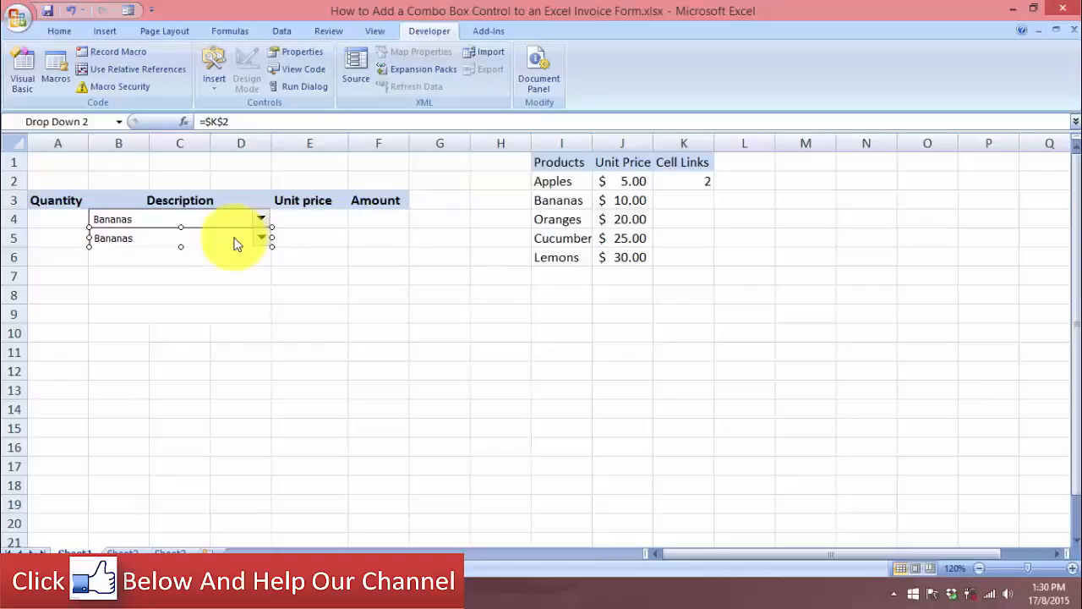
Step: Paste a third combo box, align it over the Description area of row 6, and deselect it
{"action": "key", "text": "ctrl+v"}
{"action": "key", "text": "Left"}
{"action": "key", "text": "Down"}
{"action": "key", "text": "Left"}
{"action": "key", "text": "Down"}
{"action": "key", "text": "Left"}
{"action": "key", "text": "Down"}
{"action": "key", "text": "Left"}
{"action": "key", "text": "Down"}
{"action": "key", "text": "Left"}
{"action": "key", "text": "Down"}
{"action": "key", "text": "Left"}
{"action": "key", "text": "Left"}
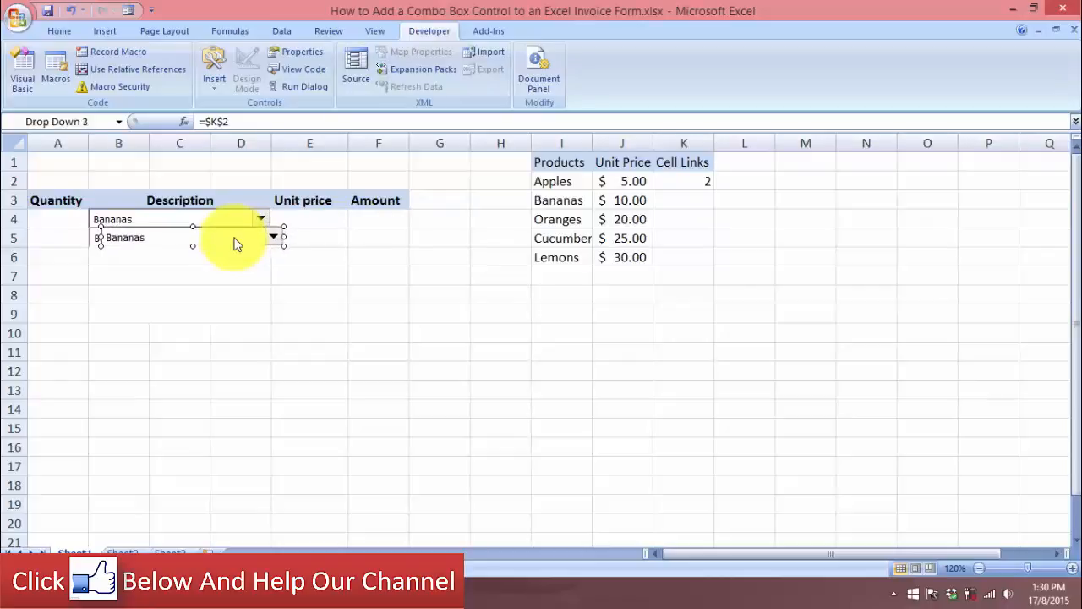
{"action": "key", "text": "Left"}
{"action": "key", "text": "Down"}
{"action": "key", "text": "Left"}
{"action": "key", "text": "Down"}
{"action": "key", "text": "Left"}
{"action": "key", "text": "Down"}
{"action": "key", "text": "Left"}
{"action": "key", "text": "Down"}
{"action": "key", "text": "Left"}
{"action": "key", "text": "Down"}
{"action": "key", "text": "Left"}
{"action": "key", "text": "Down"}
{"action": "key", "text": "Down"}
{"action": "key", "text": "Down"}
{"action": "key", "text": "Down"}
{"action": "key", "text": "Down"}
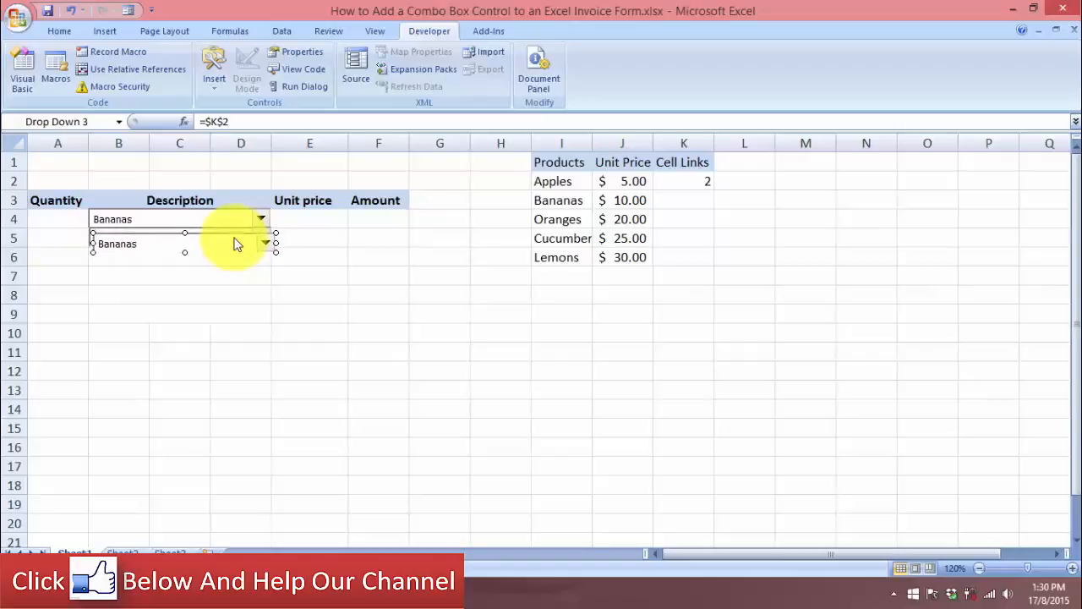
{"action": "key", "text": "Down"}
{"action": "key", "text": "Down"}
{"action": "key", "text": "Down"}
{"action": "key", "text": "Down"}
{"action": "key", "text": "Down"}
{"action": "key", "text": "Down"}
{"action": "key", "text": "Down"}
{"action": "key", "text": "Down"}
{"action": "key", "text": "Down"}
{"action": "key", "text": "Down"}
{"action": "key", "text": "Down"}
{"action": "key", "text": "Left"}
{"action": "key", "text": "Left"}
{"action": "key", "text": "Left"}
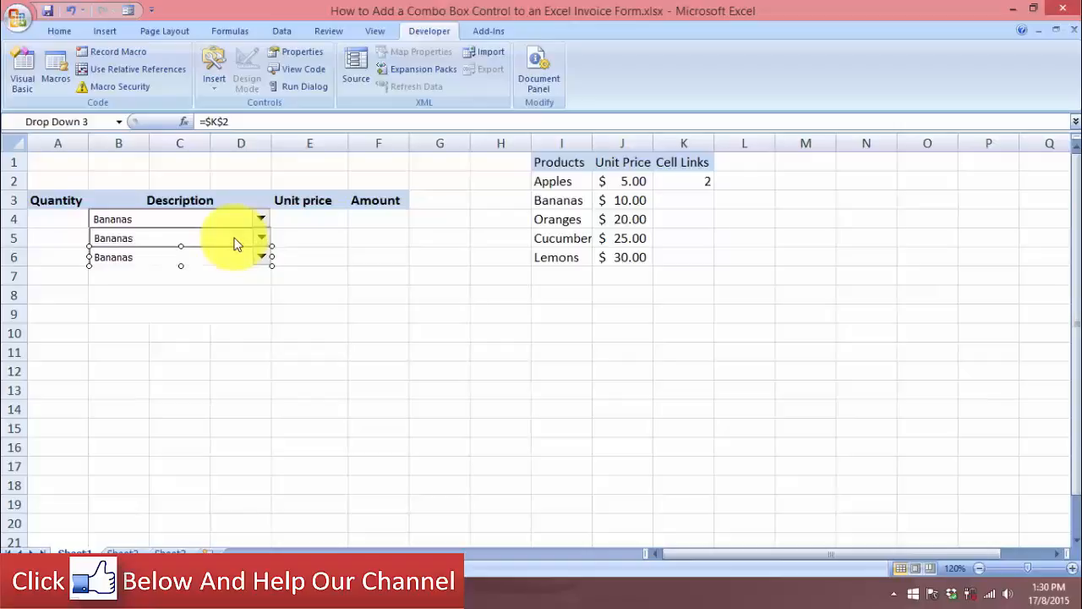
{"action": "key", "text": "Left"}
{"action": "key", "text": "Right"}
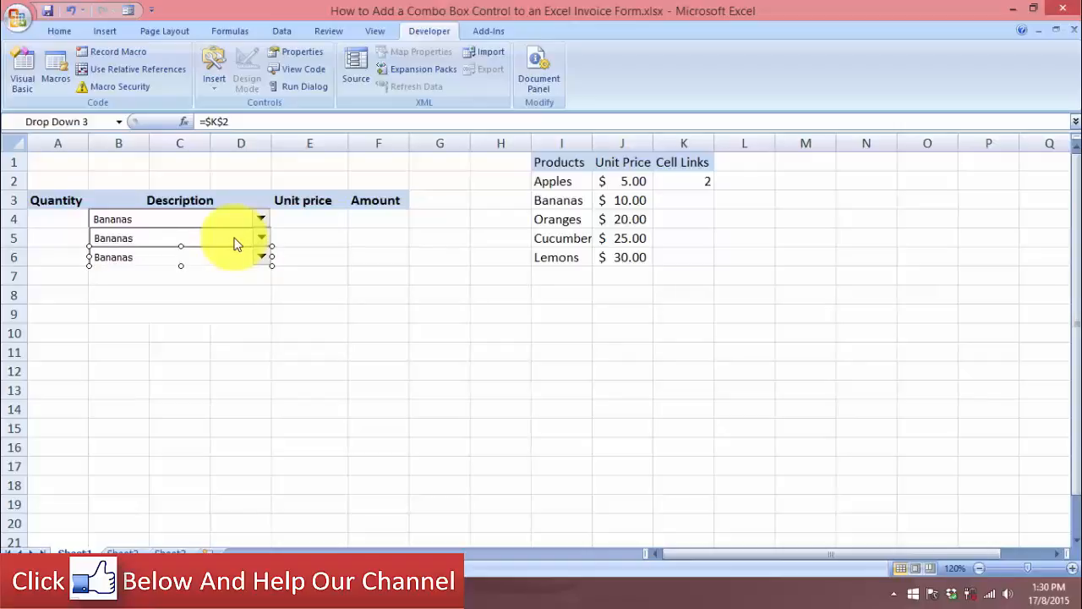
{"action": "left_click", "coordinate": [330, 298]}
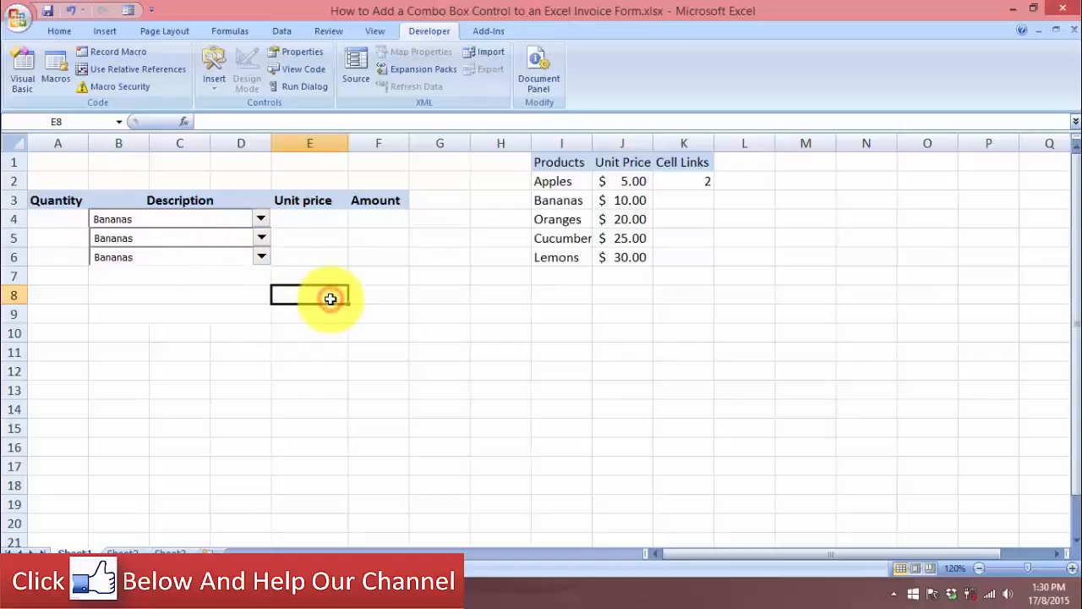
Step: Change the cell link of the combo box in row 5 to $K$3
{"action": "right_click", "coordinate": [251, 246]}
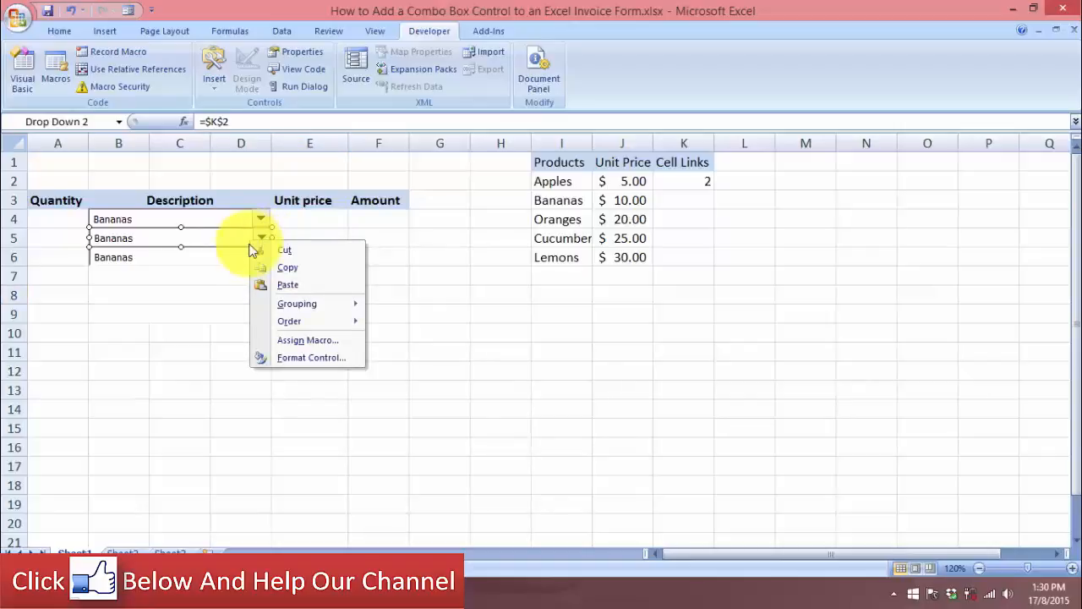
{"action": "left_click", "coordinate": [321, 359]}
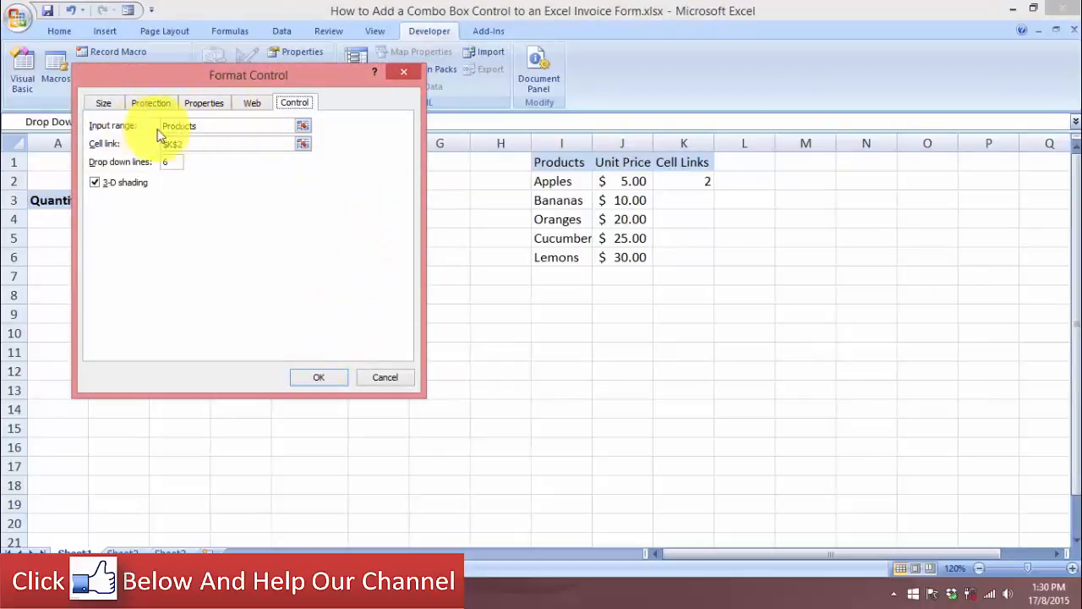
{"action": "left_click", "coordinate": [187, 144]}
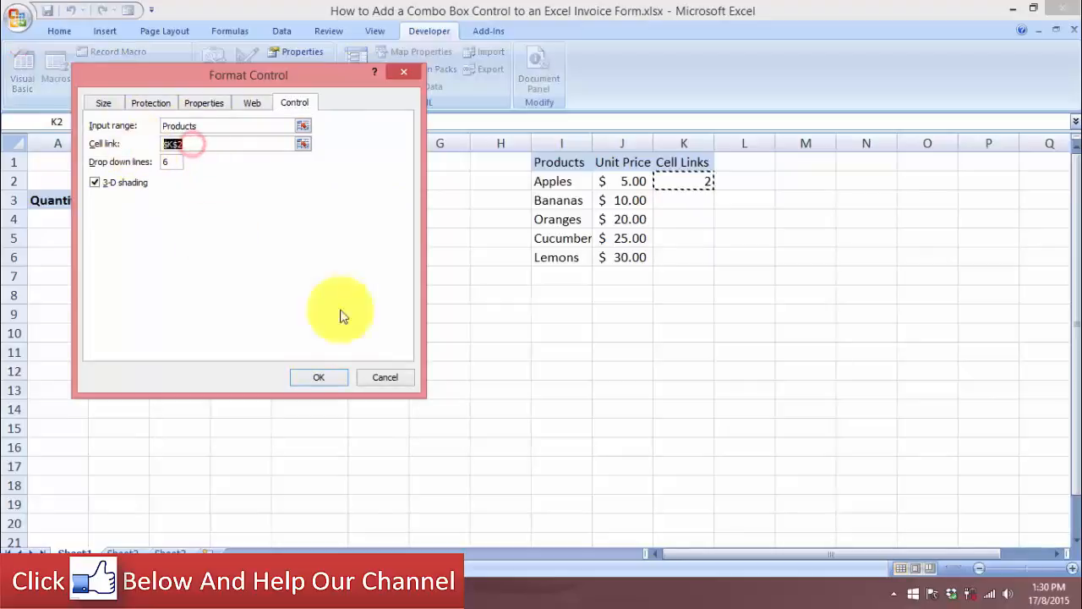
{"action": "left_click", "coordinate": [698, 203]}
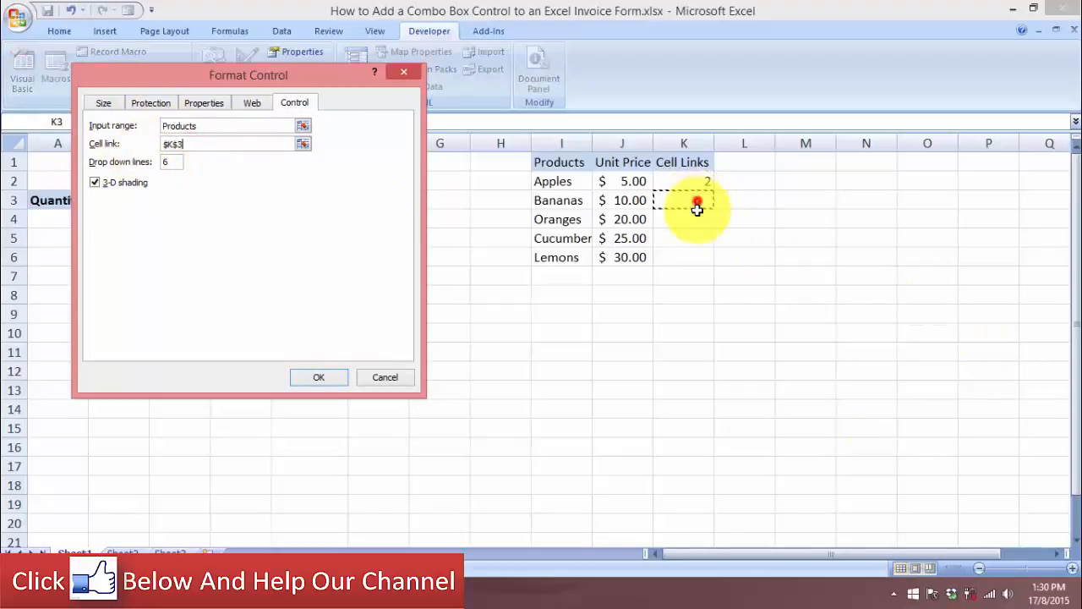
{"action": "left_click", "coordinate": [312, 380]}
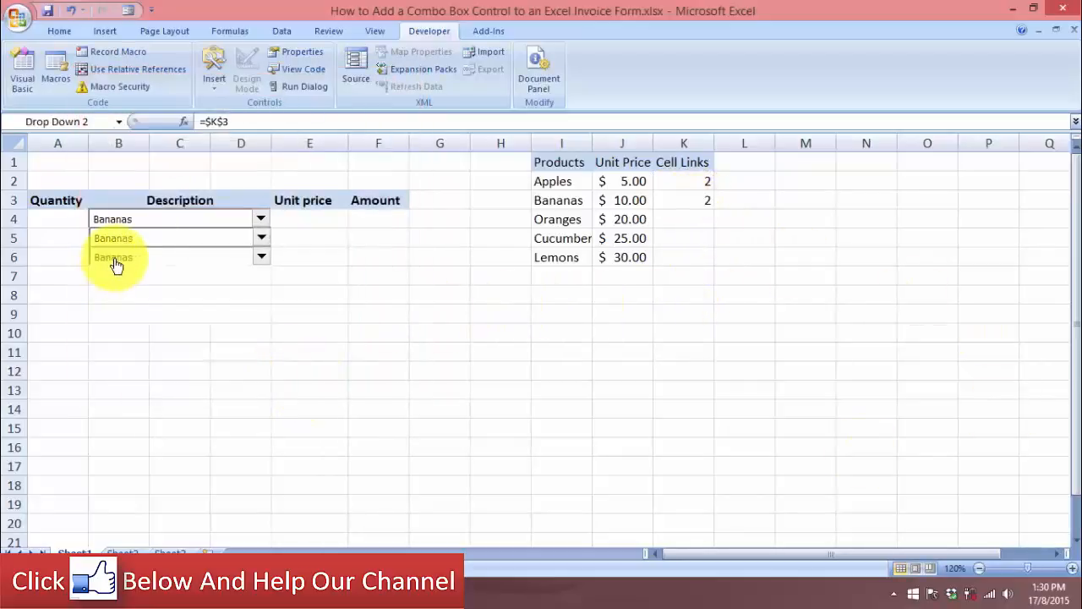
Step: Change the cell link of the combo box in row 6 to $K$4
{"action": "right_click", "coordinate": [112, 259]}
{"action": "left_click", "coordinate": [167, 368]}
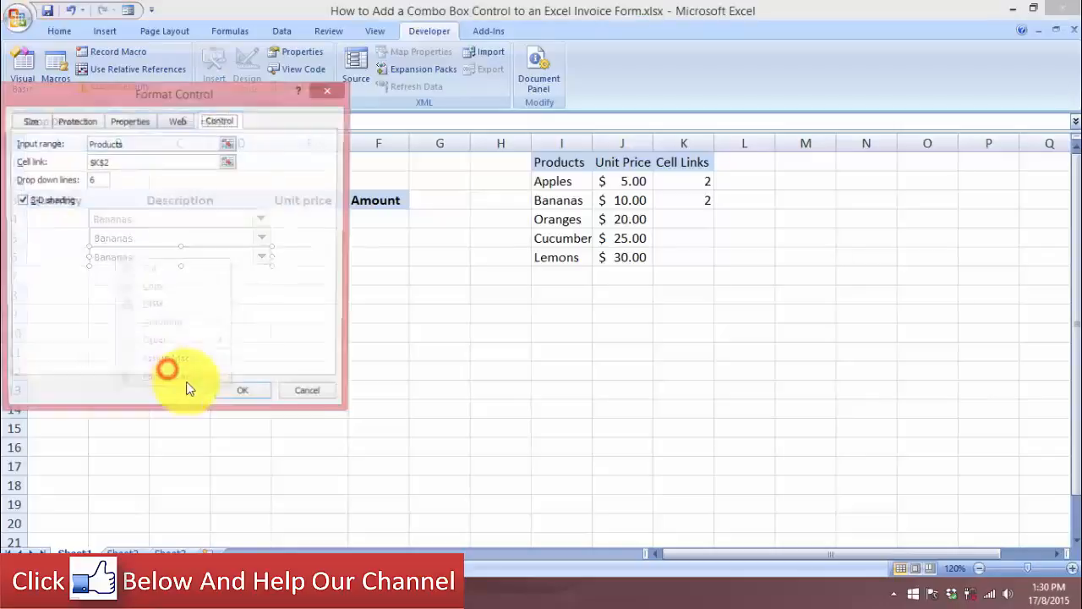
{"action": "left_click_drag", "start_coordinate": [132, 162], "coordinate": [96, 164]}
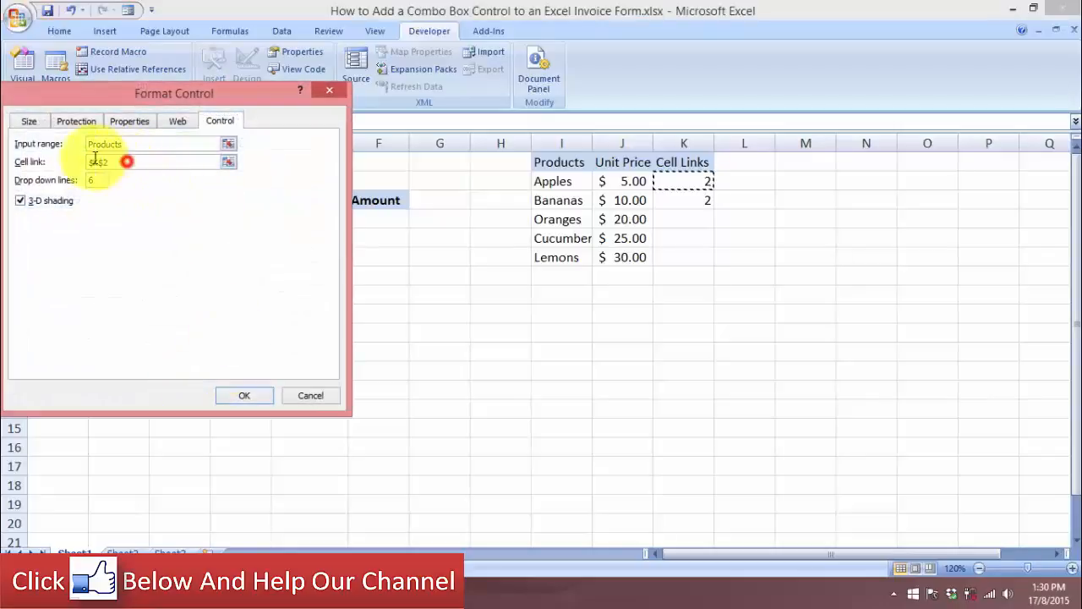
{"action": "left_click", "coordinate": [683, 219]}
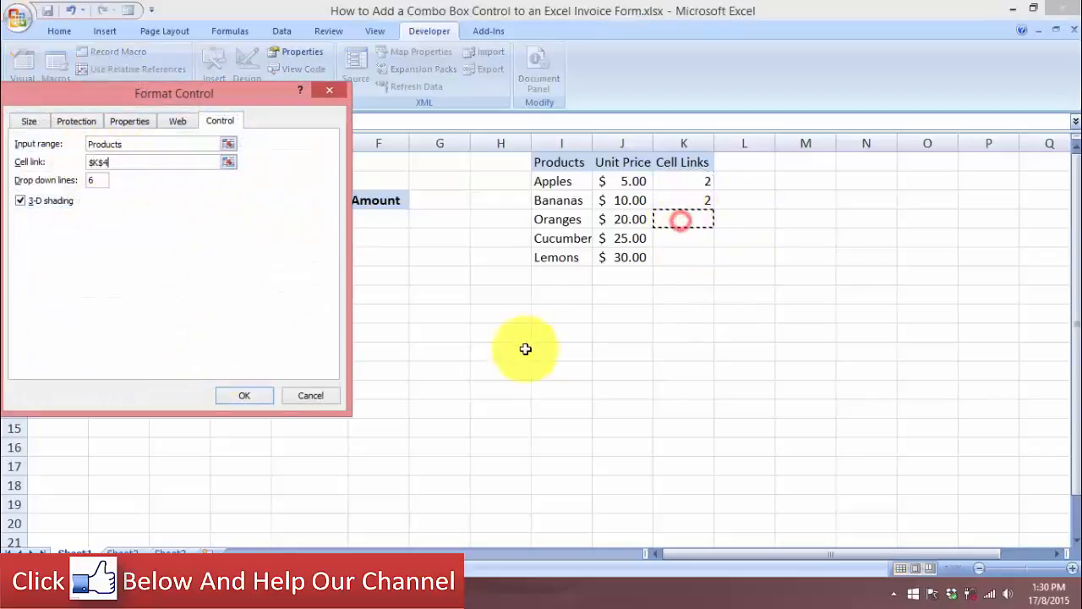
{"action": "left_click", "coordinate": [243, 397]}
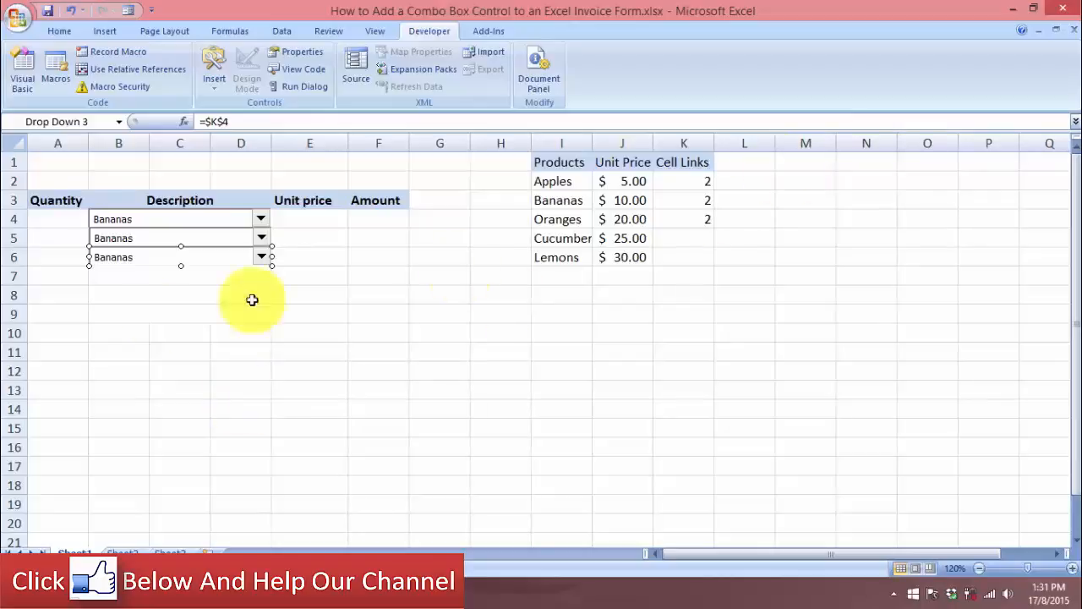
Step: Test the separate links by choosing Apples in the row 5 combo box, Apples in row 4, and Bananas in row 5
{"action": "left_click", "coordinate": [261, 237]}
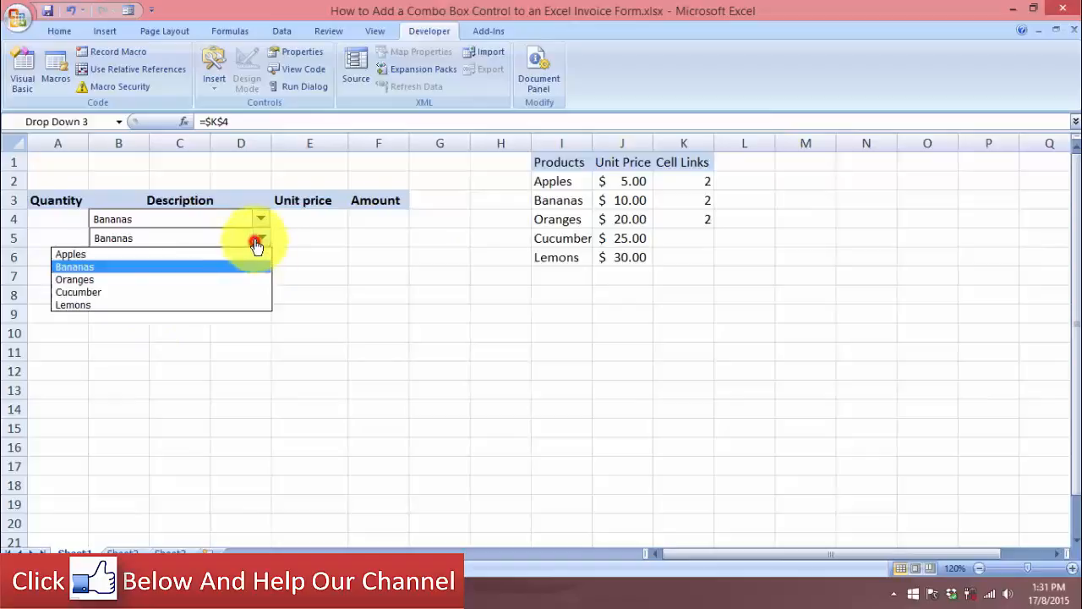
{"action": "left_click", "coordinate": [211, 252]}
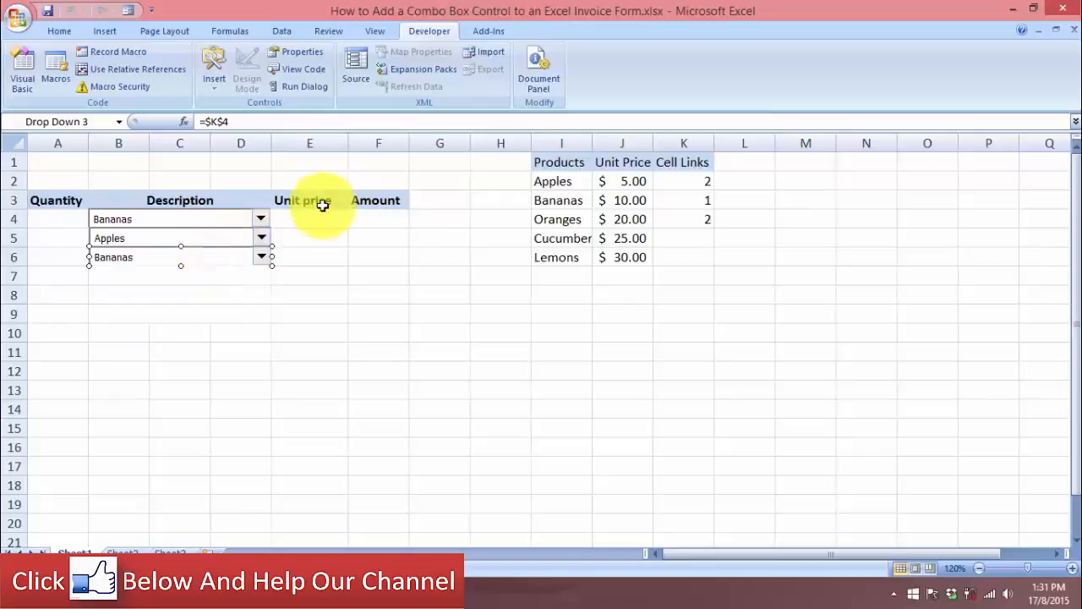
{"action": "left_click", "coordinate": [261, 219]}
{"action": "left_click", "coordinate": [219, 235]}
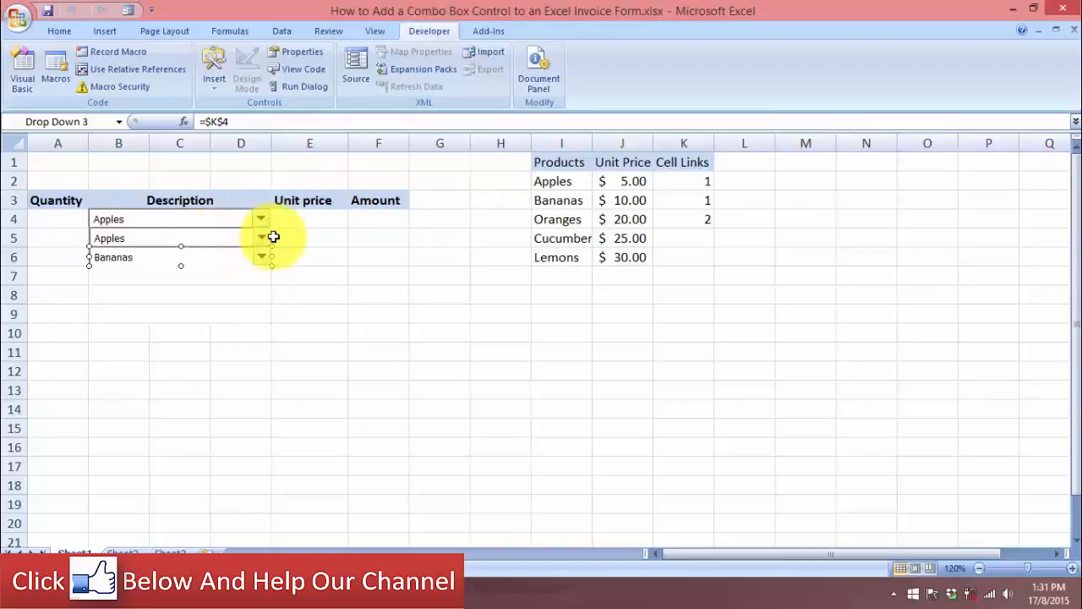
{"action": "left_click", "coordinate": [261, 238]}
{"action": "left_click", "coordinate": [216, 265]}
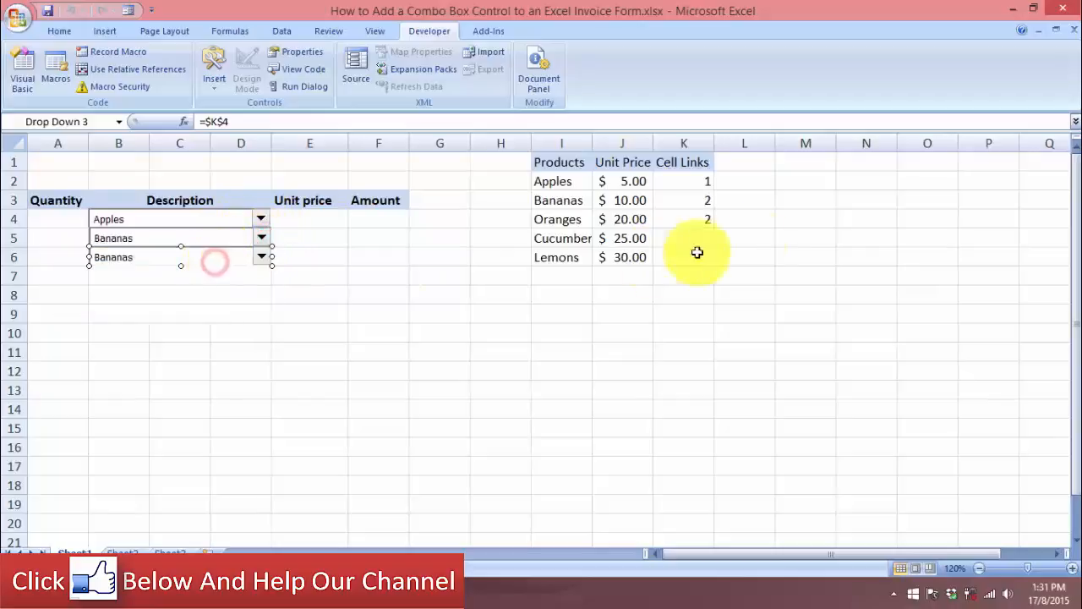
Step: Deselect the row 6 combo box and test its separate link by choosing Lemons in it
{"action": "left_click", "coordinate": [265, 271]}
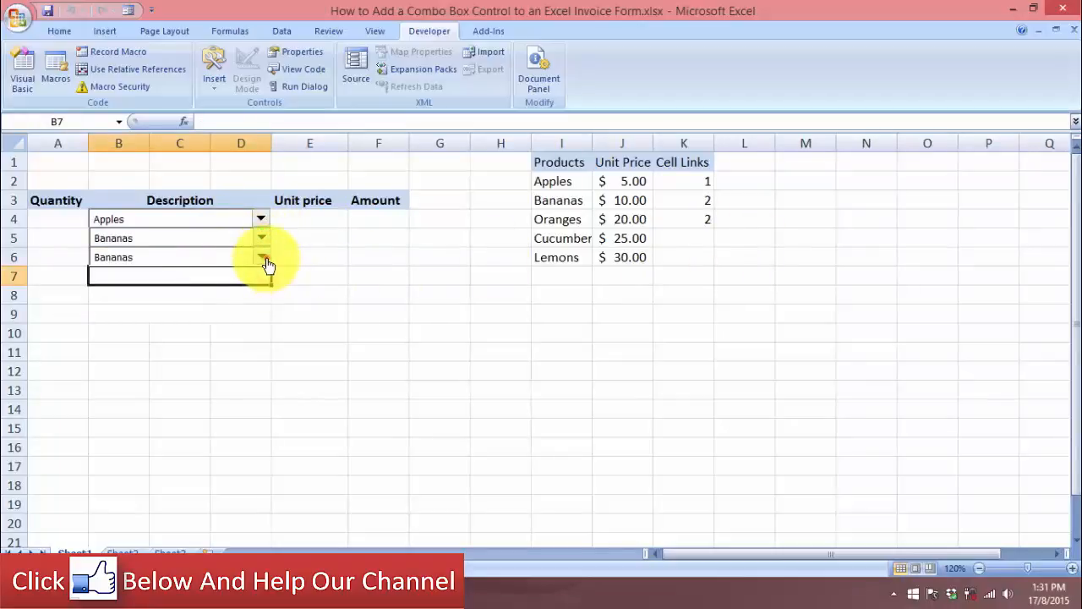
{"action": "left_click", "coordinate": [263, 259]}
{"action": "left_click", "coordinate": [137, 324]}
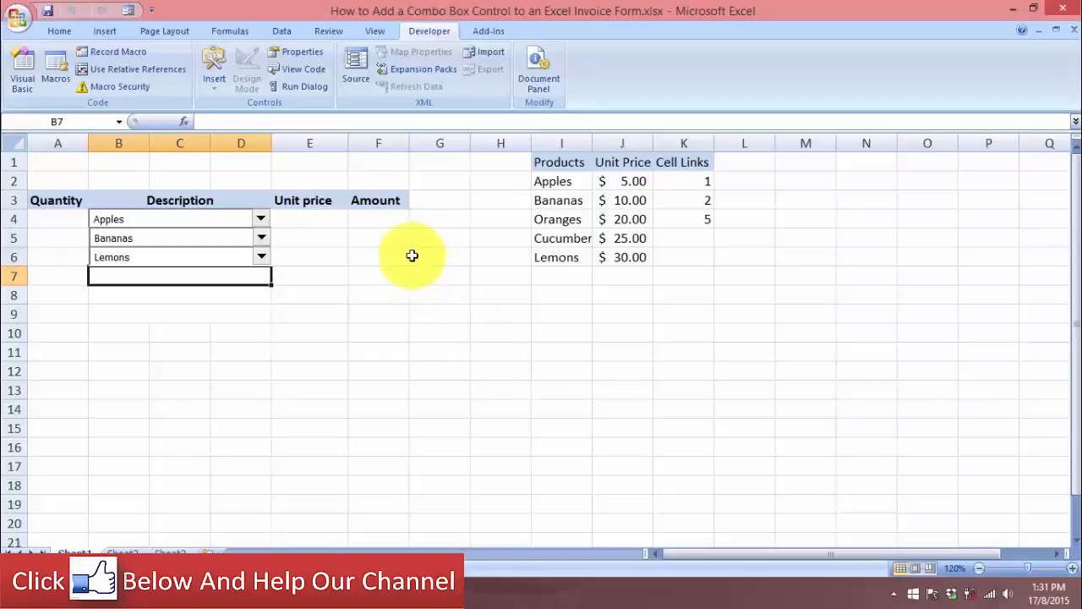
Step: Name the product table range I2:K6, without its header row, List
{"action": "left_click", "coordinate": [338, 221]}
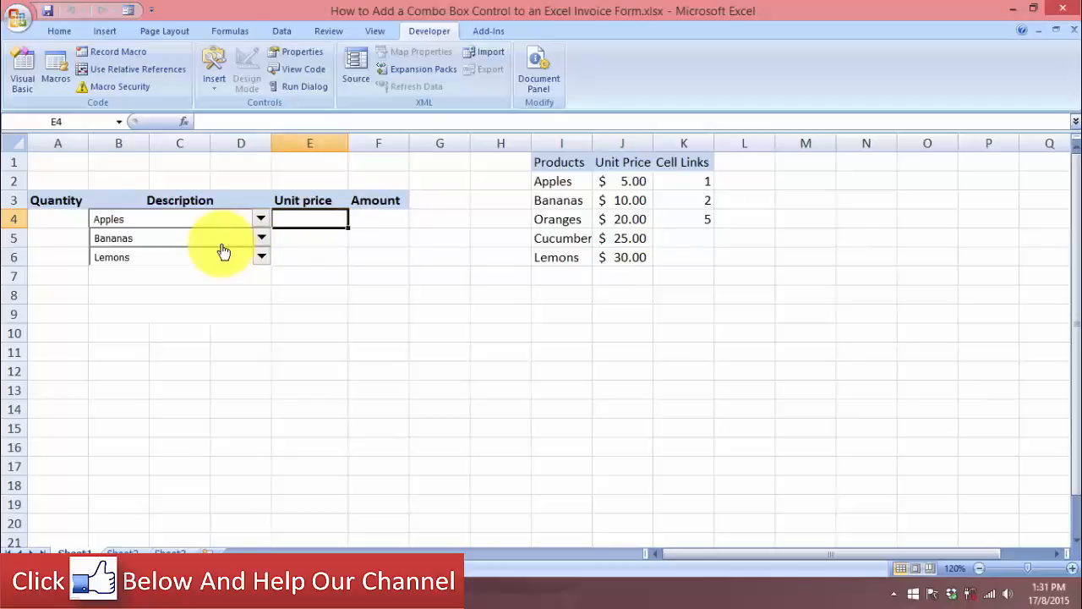
{"action": "left_click", "coordinate": [546, 300]}
{"action": "left_click_drag", "start_coordinate": [553, 177], "coordinate": [665, 249]}
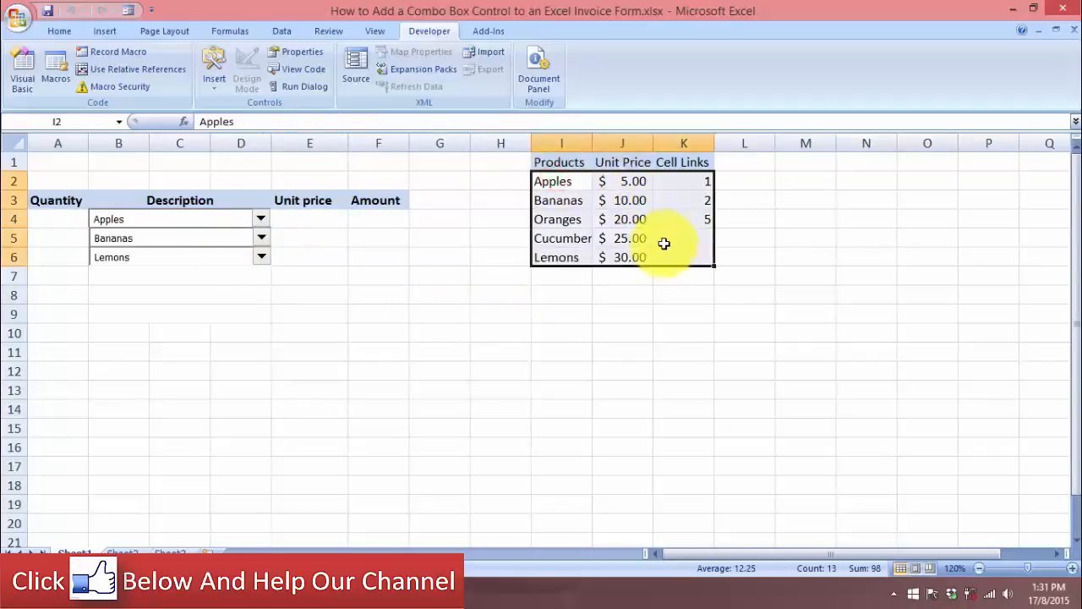
{"action": "left_click", "coordinate": [85, 124]}
{"action": "type", "text": "List"}
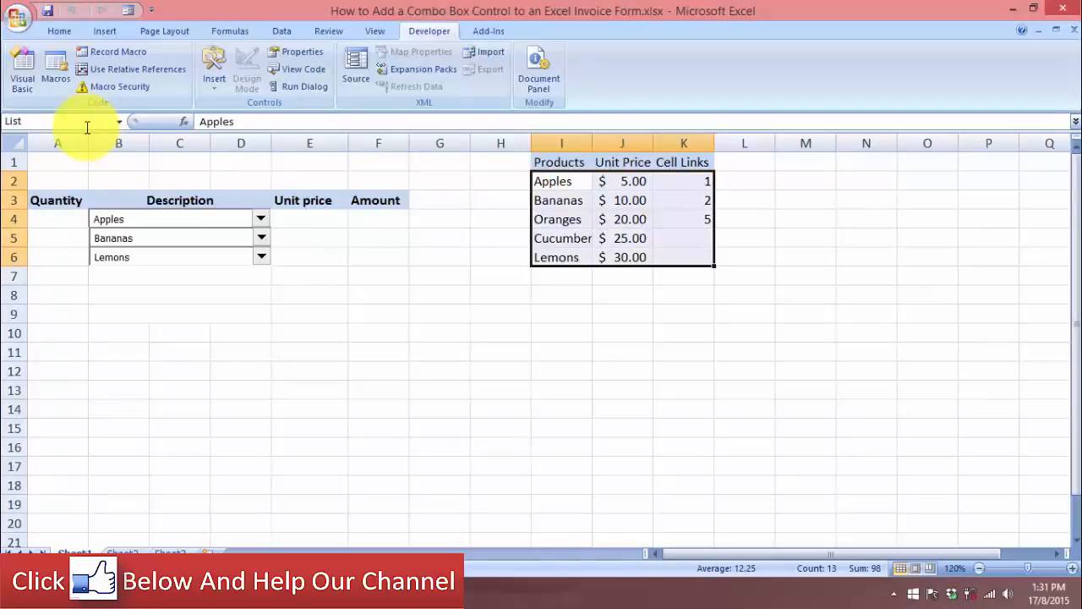
{"action": "key", "text": "Return"}
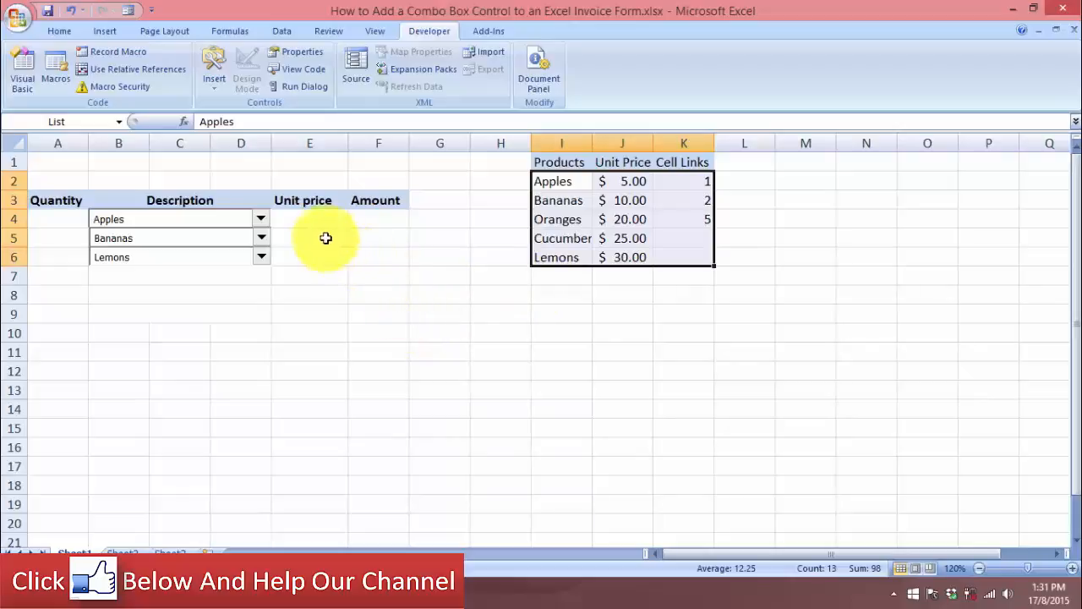
Step: Enter the formula =INDEX(List,K2,2) in E4 to look up the unit price of the product chosen in row 4
{"action": "left_click", "coordinate": [296, 218]}
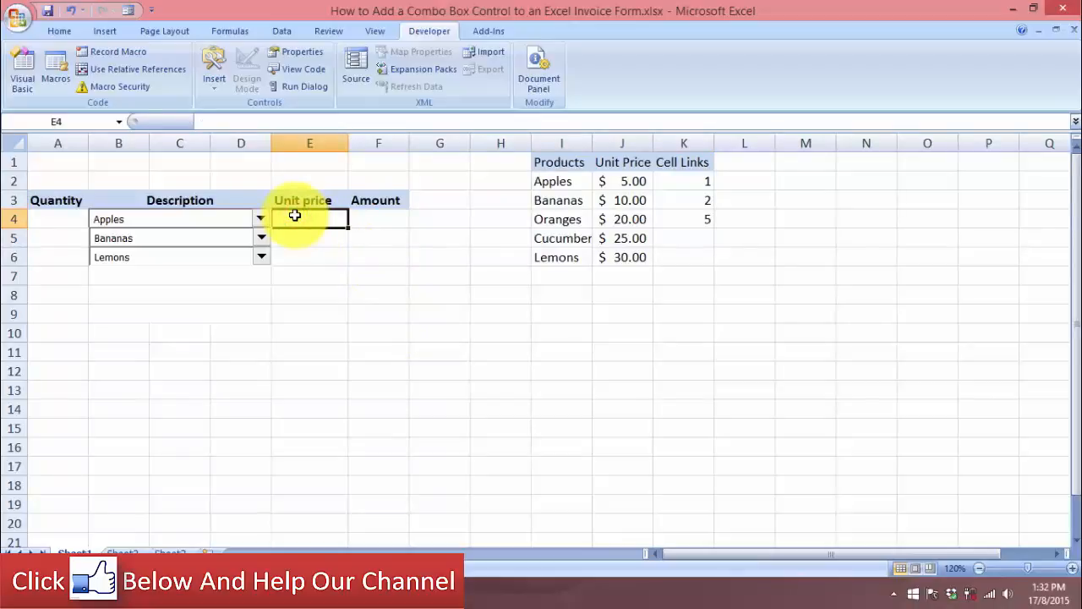
{"action": "type", "text": "=inde"}
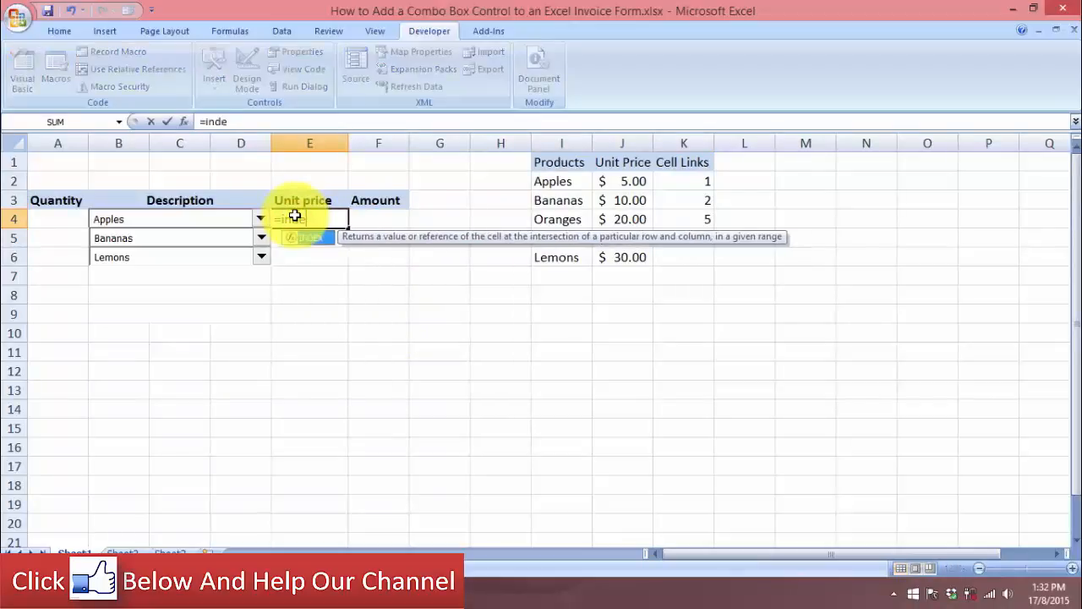
{"action": "key", "text": "Tab"}
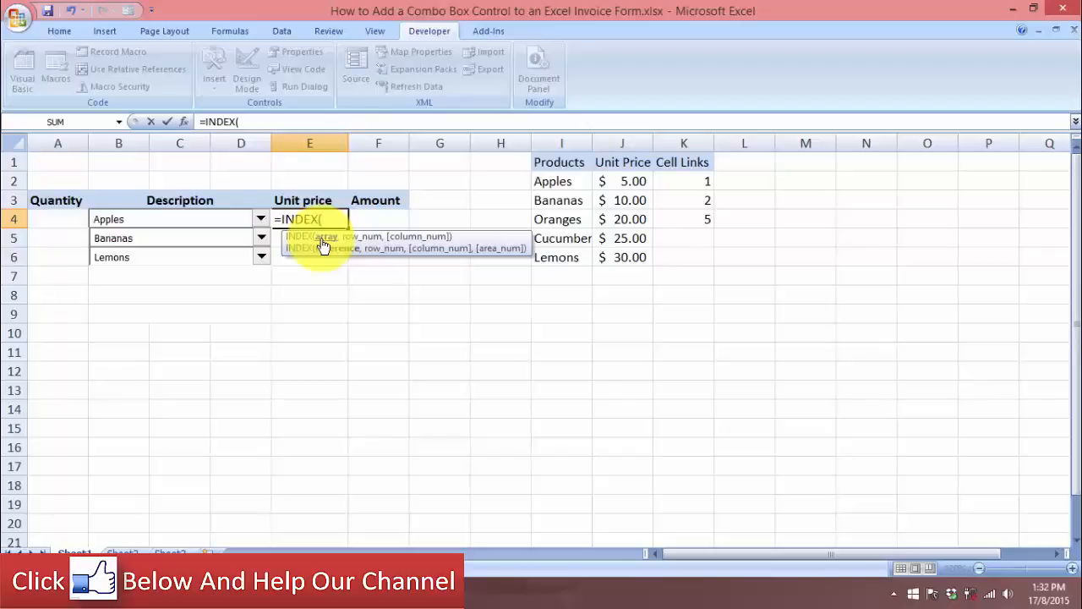
{"action": "type", "text": "Lis"}
{"action": "double_click", "coordinate": [348, 251]}
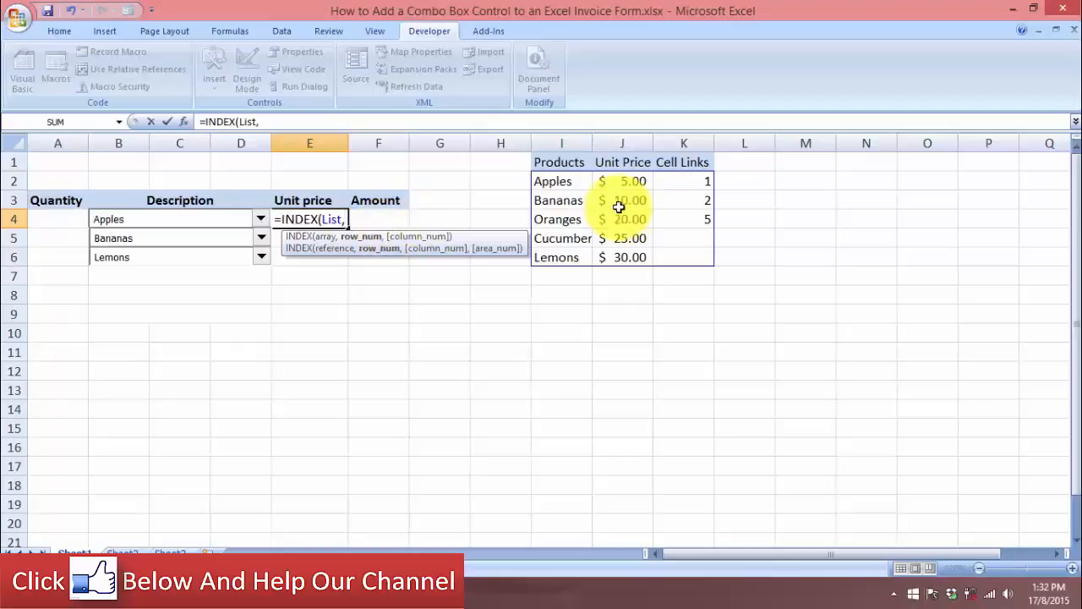
{"action": "left_click", "coordinate": [685, 179]}
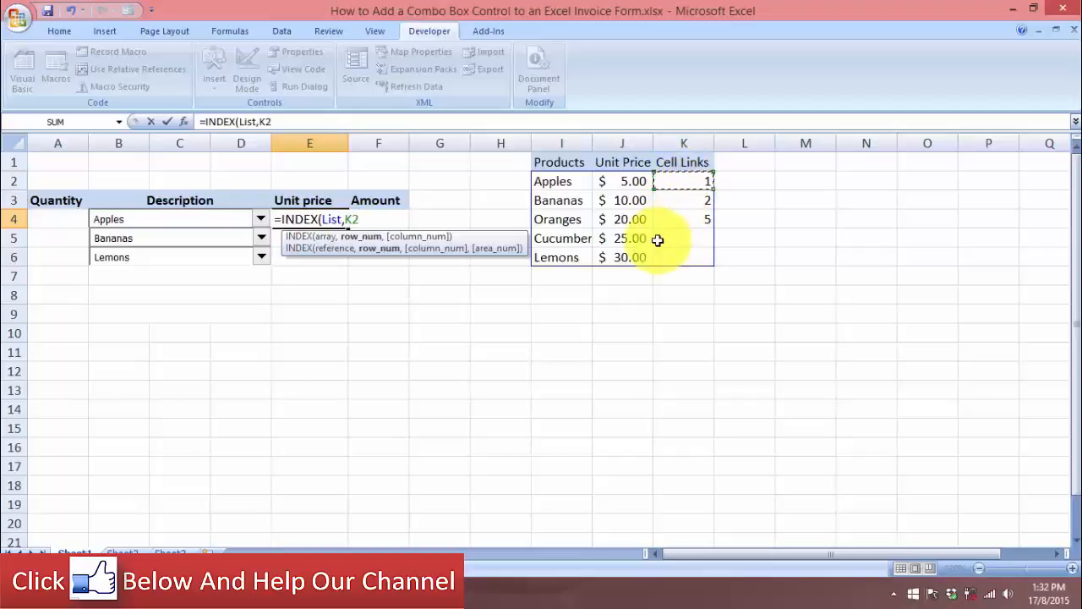
{"action": "type", "text": ",2"}
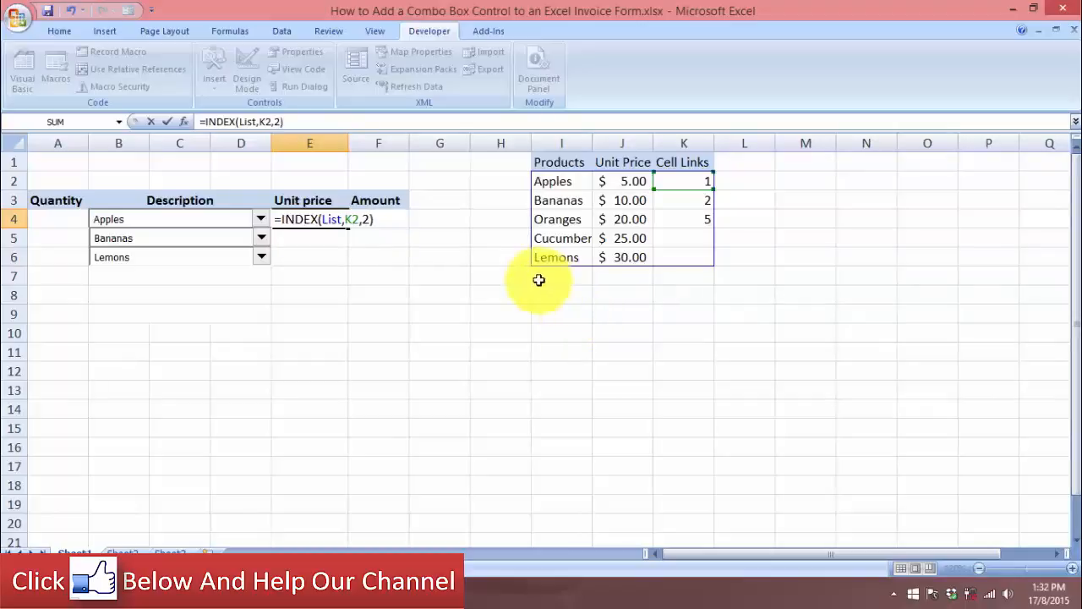
{"action": "key", "text": "Return"}
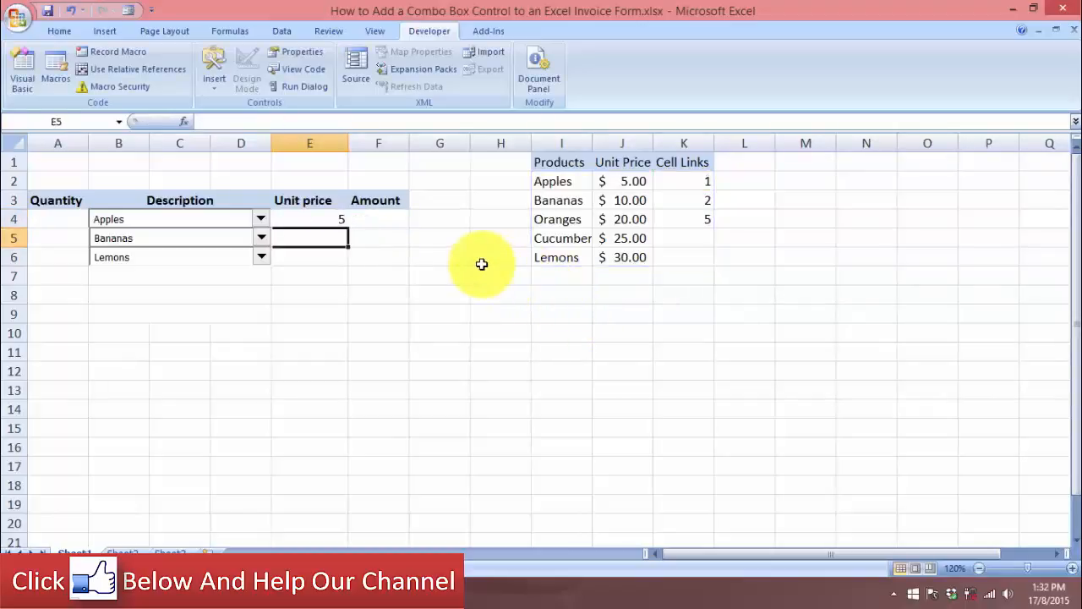
Step: Format the Unit price cells E4:E6 with the English (United States) dollar accounting format
{"action": "left_click", "coordinate": [329, 219]}
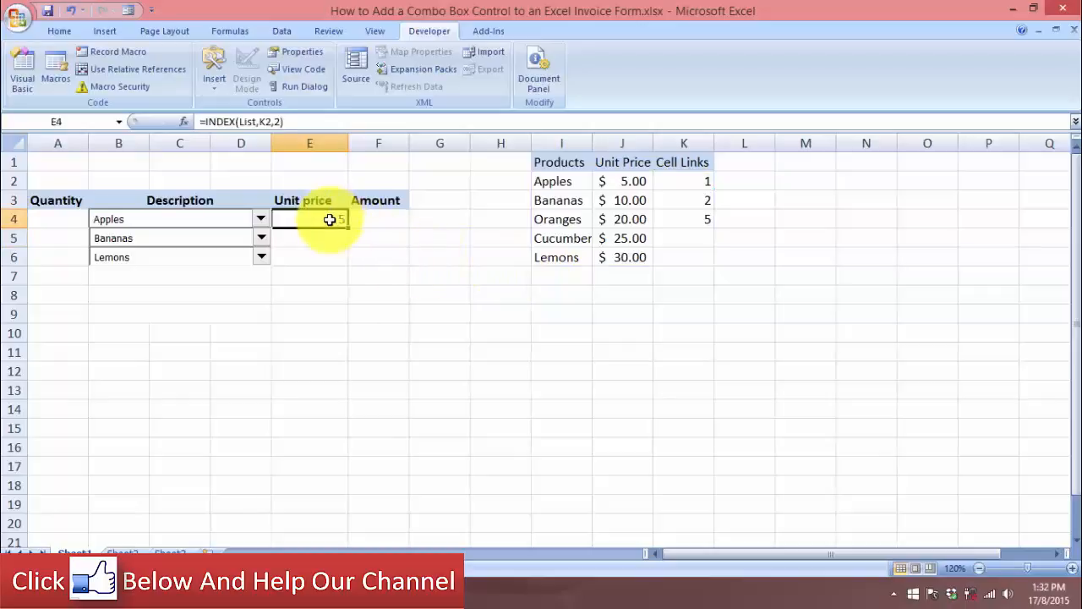
{"action": "left_click_drag", "start_coordinate": [326, 218], "coordinate": [330, 252]}
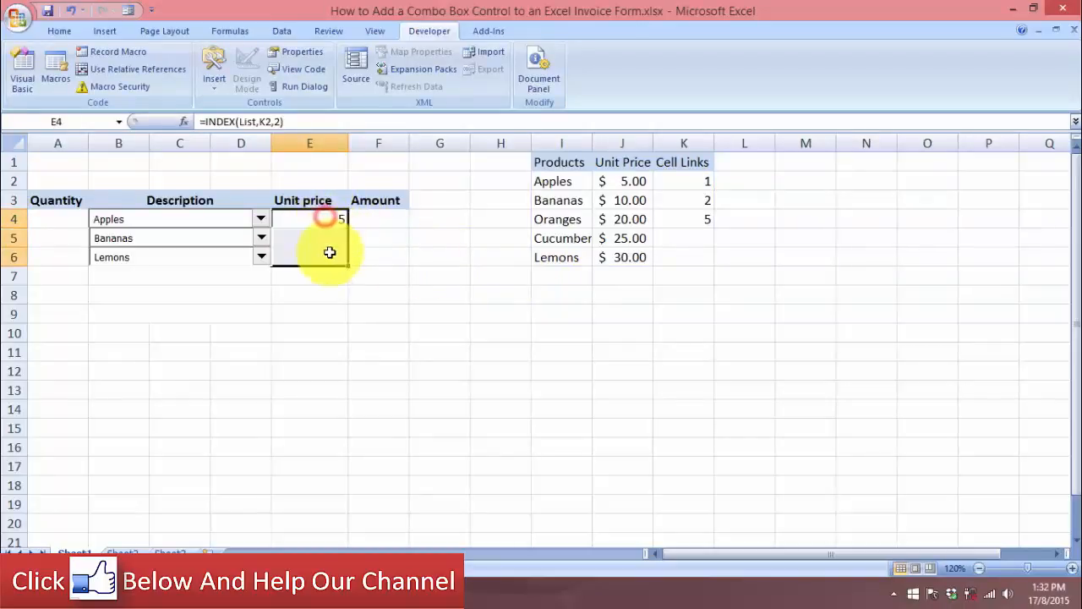
{"action": "left_click", "coordinate": [59, 31]}
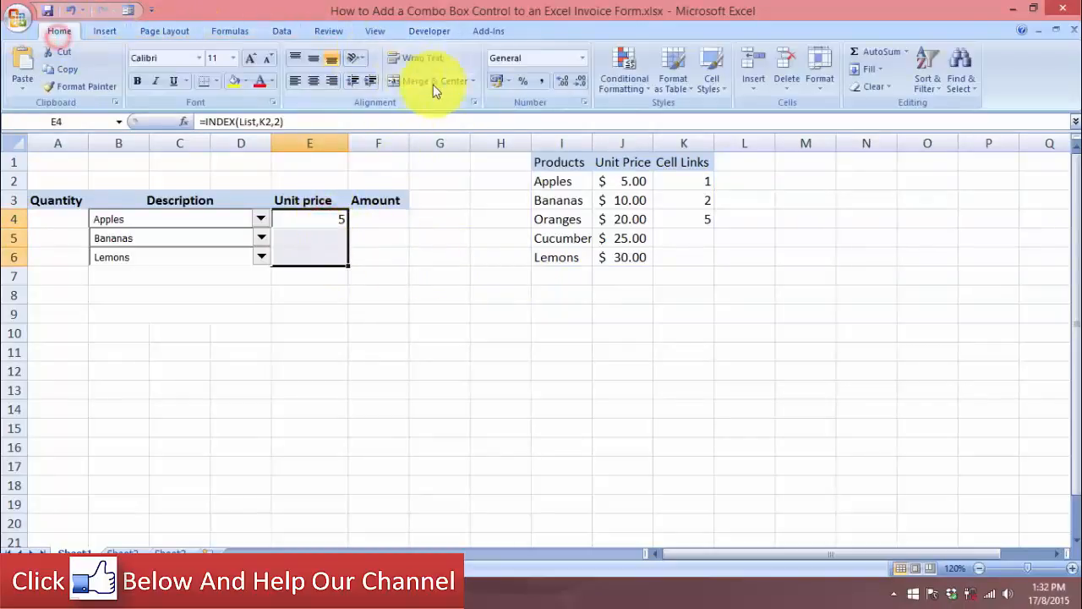
{"action": "left_click", "coordinate": [507, 81]}
{"action": "left_click", "coordinate": [512, 116]}
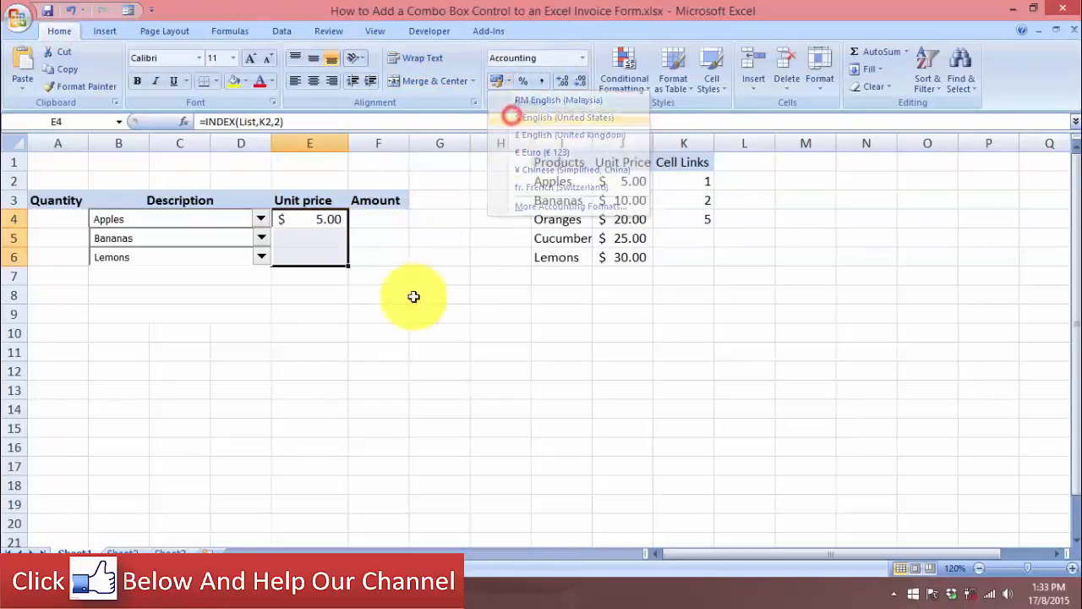
{"action": "left_click", "coordinate": [391, 325]}
Step: Fill the unit price formula from E4 down to E6 and test it by choosing Cucumber in the row 6 combo box
{"action": "left_click", "coordinate": [322, 221]}
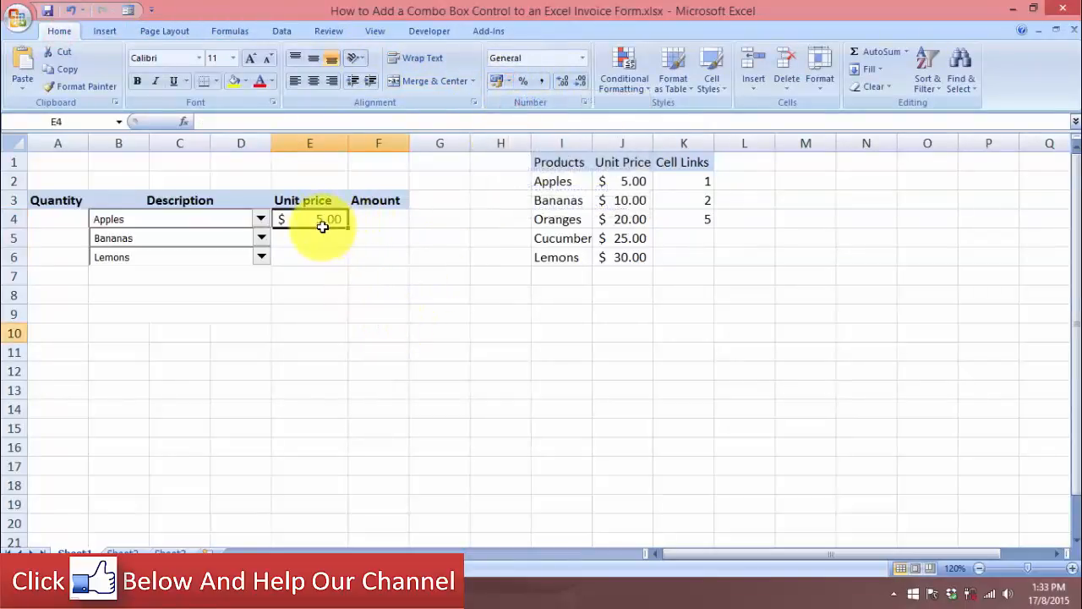
{"action": "left_click_drag", "start_coordinate": [347, 230], "coordinate": [347, 264]}
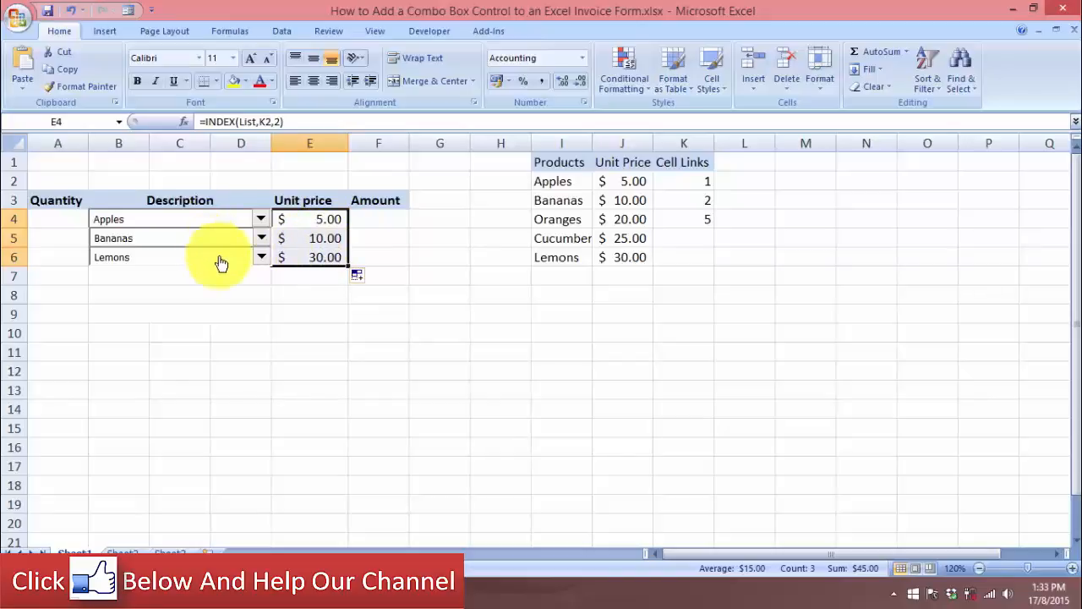
{"action": "left_click", "coordinate": [260, 258]}
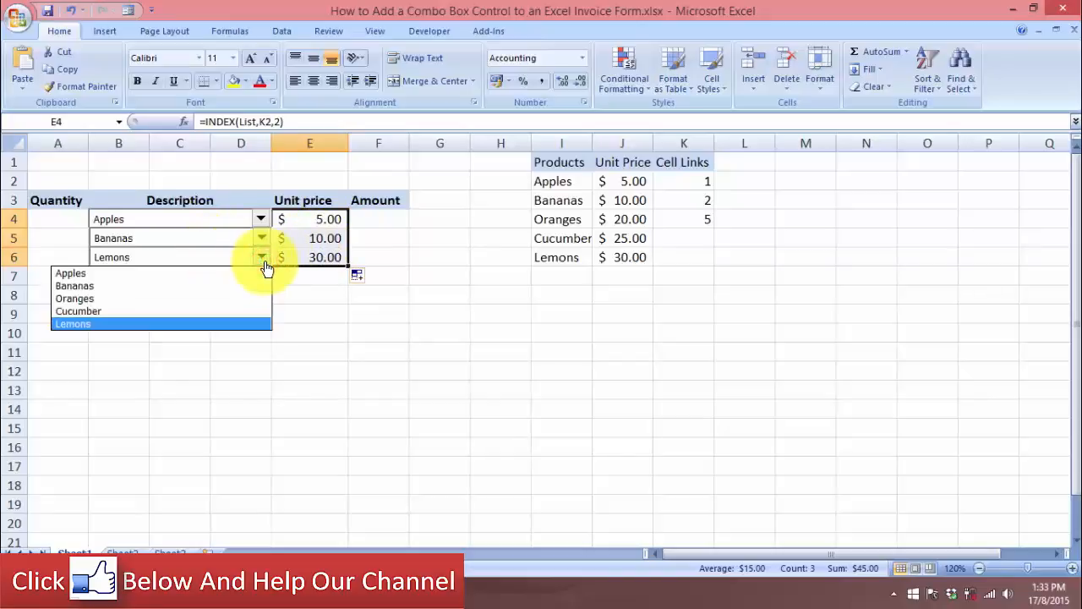
{"action": "left_click", "coordinate": [222, 311]}
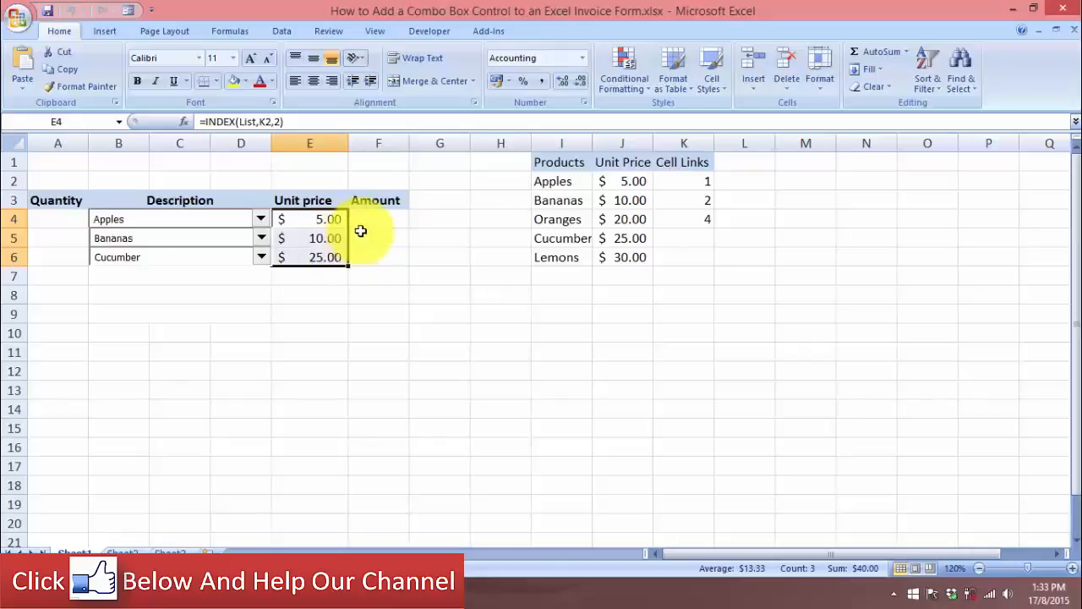
Step: Enter the quantities 3, 4 and 7 in cells A4, A5 and A6
{"action": "left_click", "coordinate": [47, 218]}
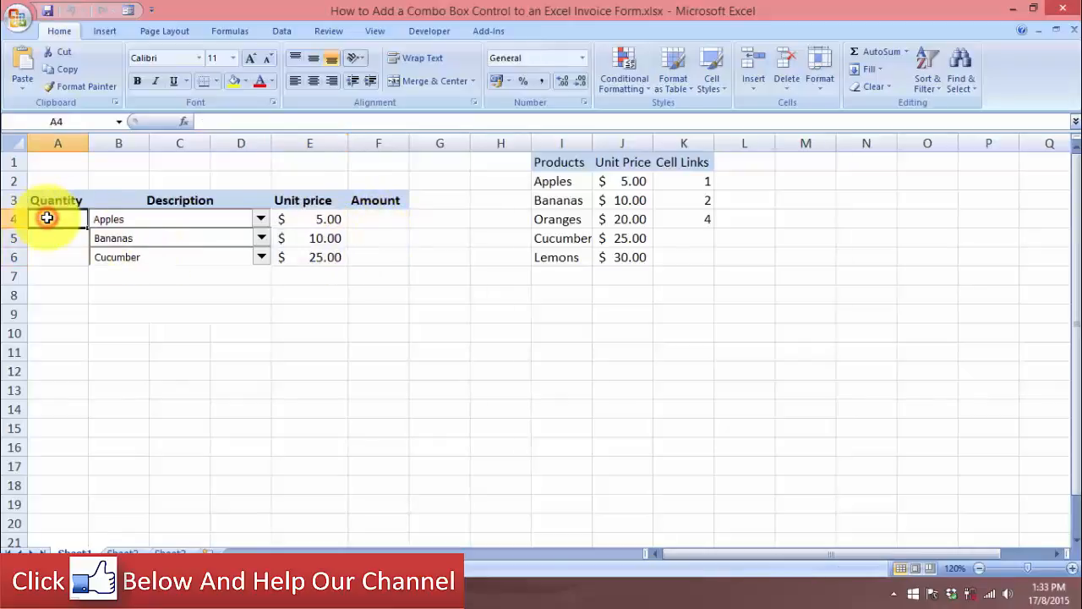
{"action": "type", "text": "3"}
{"action": "left_click", "coordinate": [71, 237]}
{"action": "type", "text": "4"}
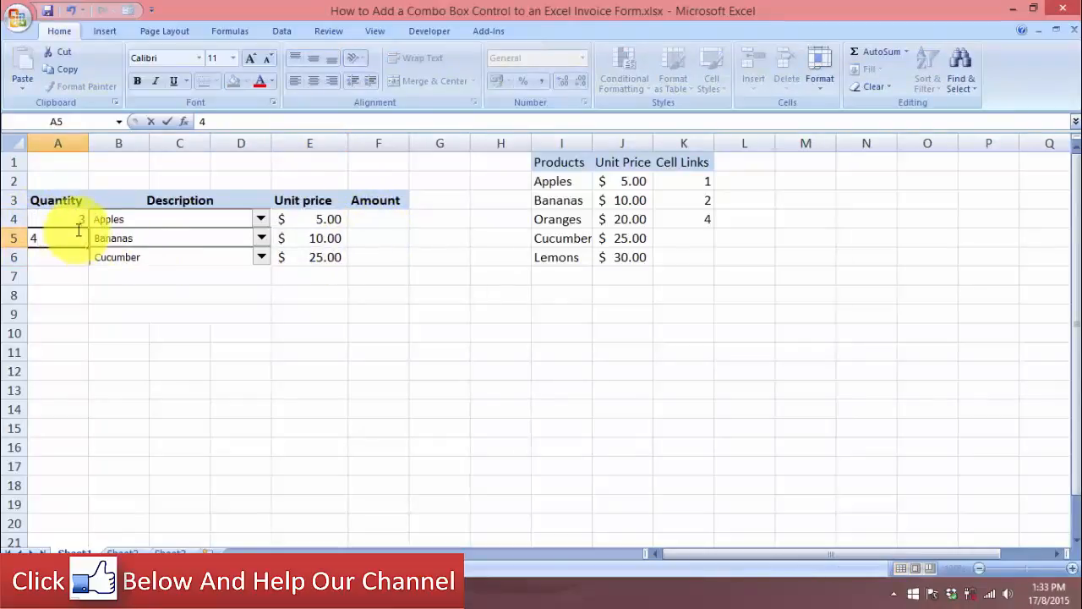
{"action": "key", "text": "Return"}
{"action": "type", "text": "7"}
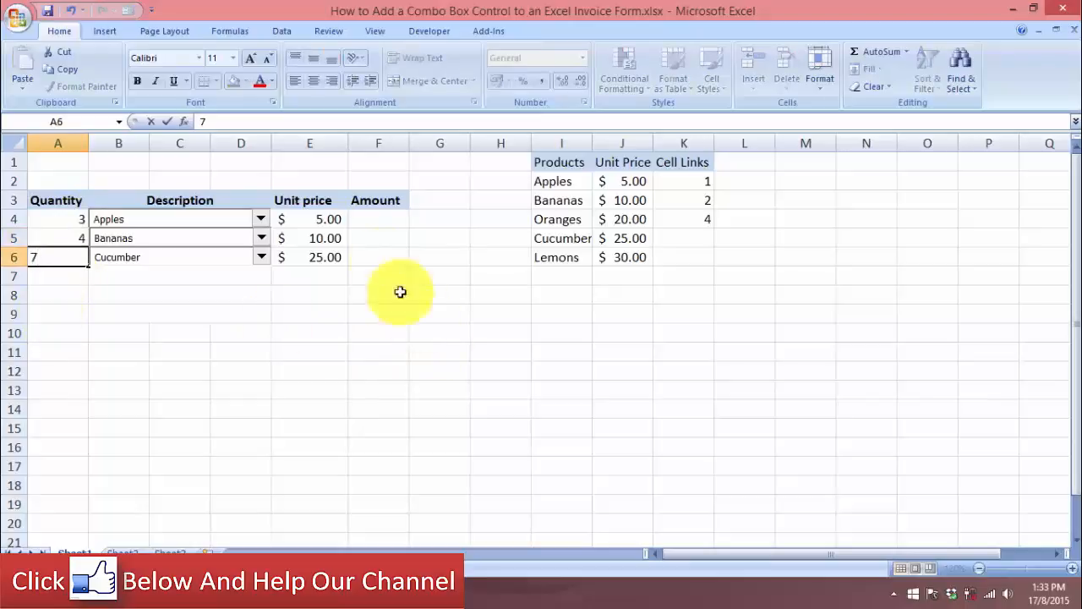
Step: Enter the formula =A4*E4 in F4 to calculate the amount for row 4
{"action": "left_click", "coordinate": [384, 220]}
{"action": "type", "text": "="}
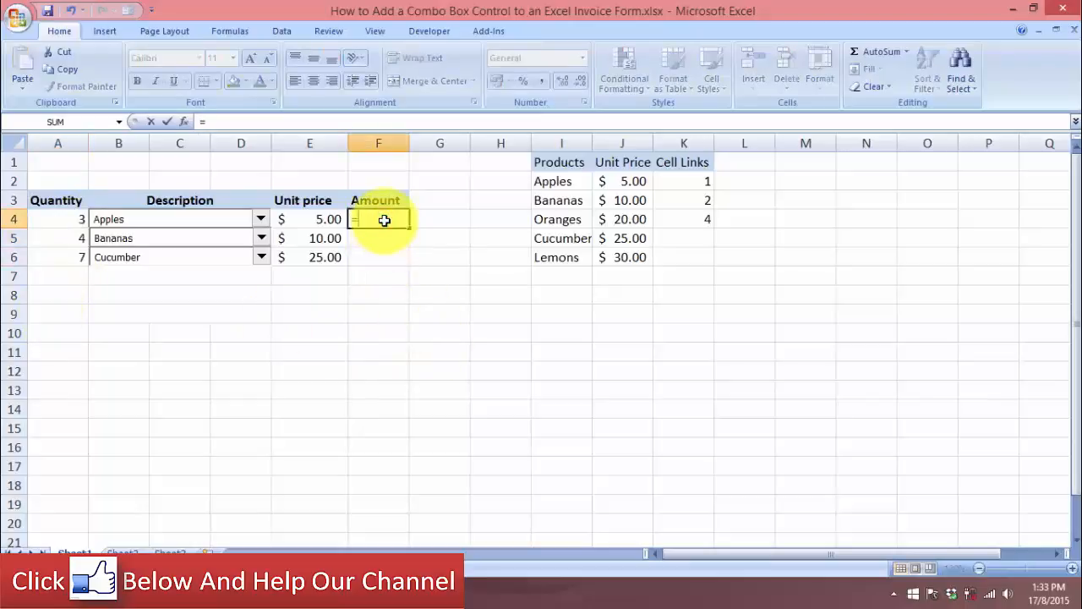
{"action": "left_click", "coordinate": [60, 220]}
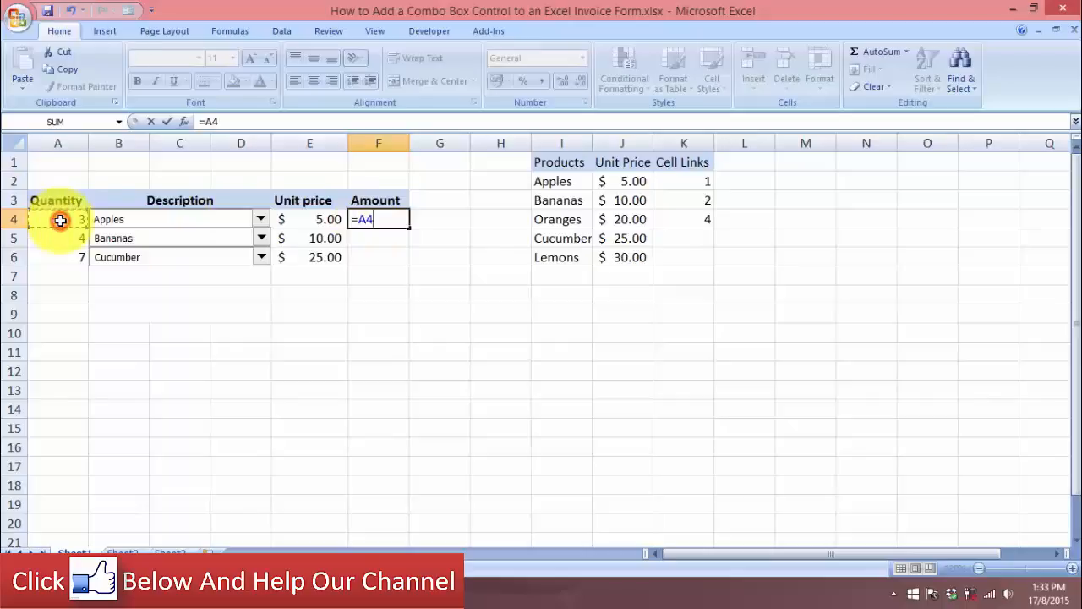
{"action": "type", "text": "*"}
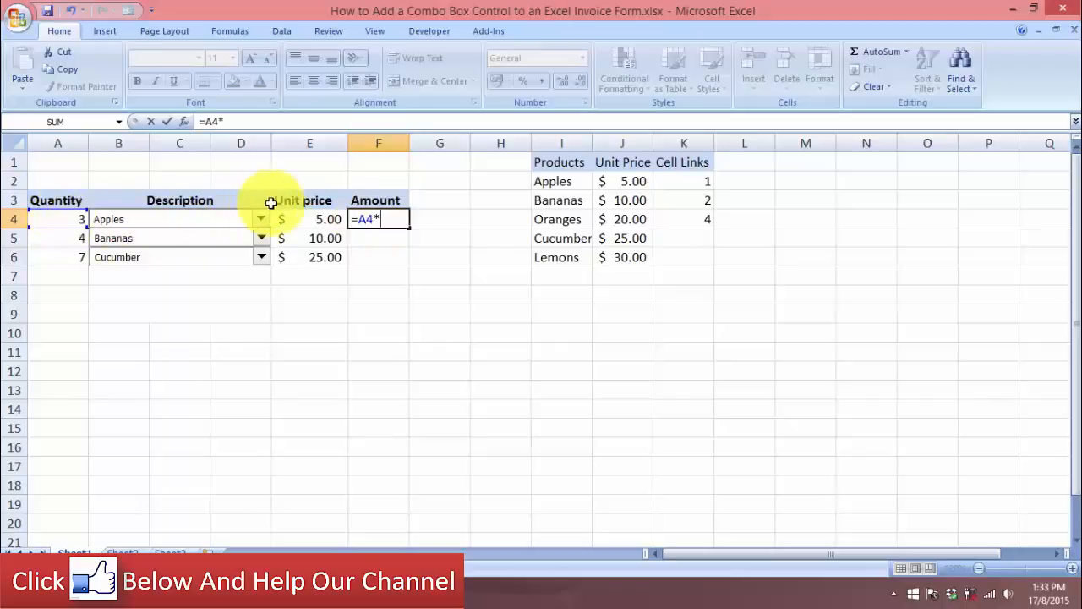
{"action": "left_click", "coordinate": [300, 219]}
{"action": "key", "text": "Return"}
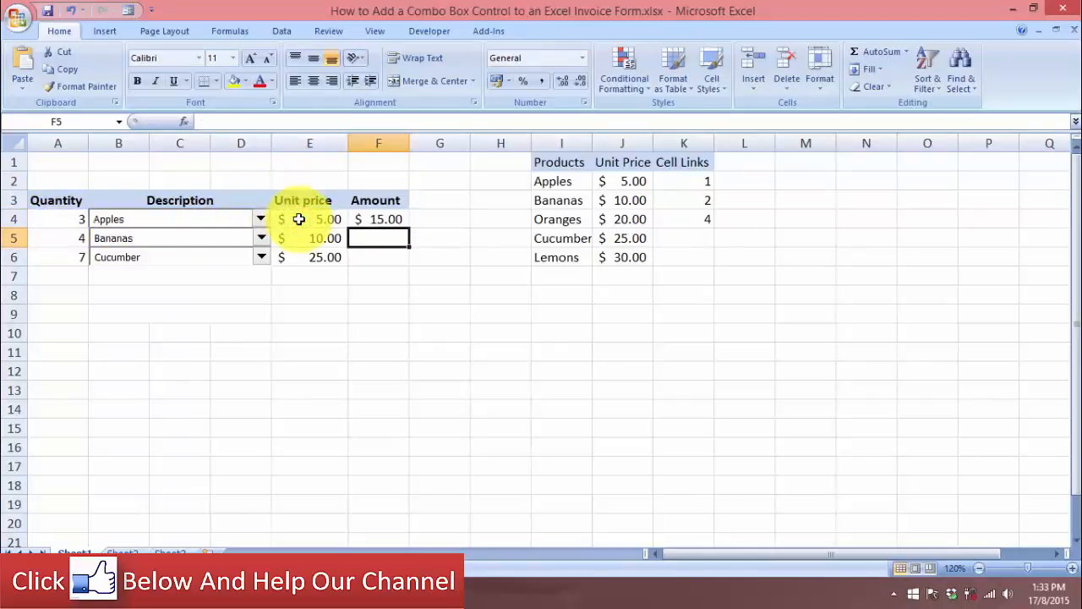
Step: Fill the Amount formula from F4 down to F6 and deselect the range
{"action": "left_click", "coordinate": [384, 222]}
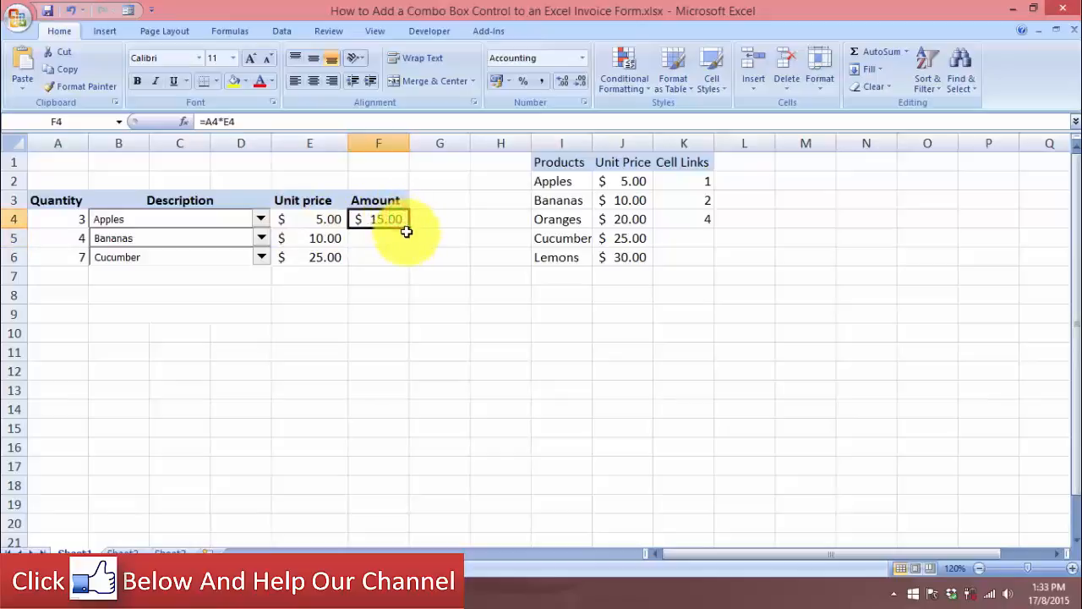
{"action": "double_click", "coordinate": [408, 229]}
{"action": "left_click", "coordinate": [403, 292]}
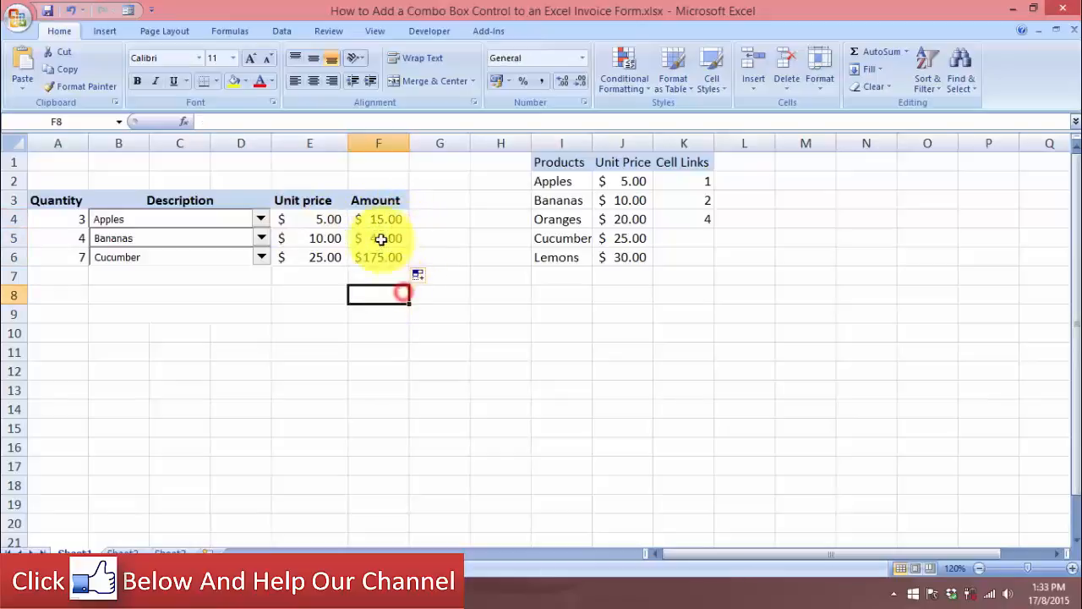
Step: Select the amounts in F4:F5 and test their recalculation by choosing Bananas, followed by Cucumber, in the row 4 combo box
{"action": "left_click_drag", "start_coordinate": [380, 226], "coordinate": [380, 247]}
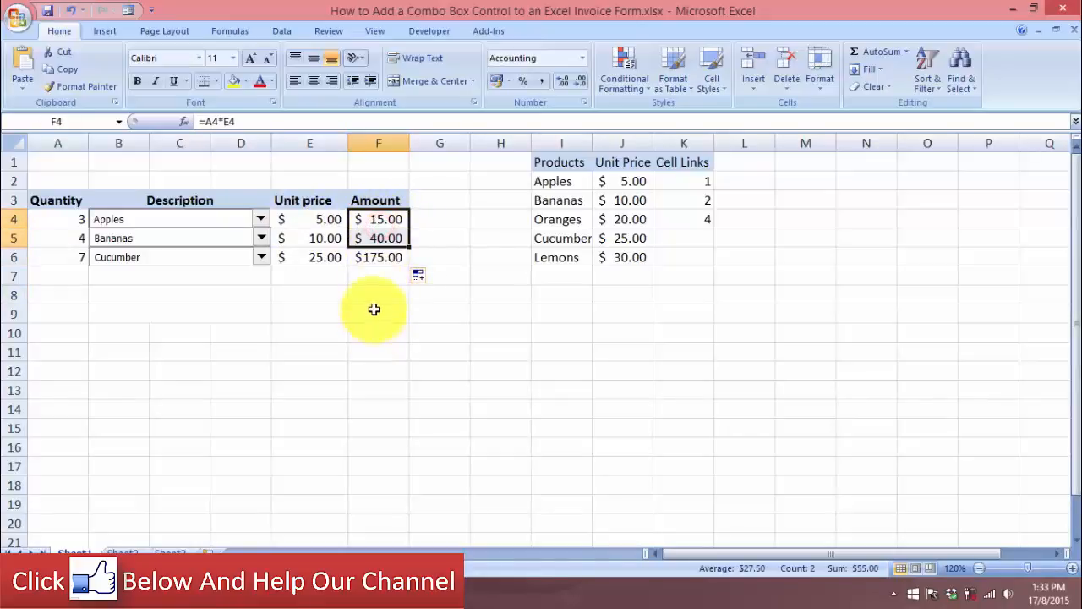
{"action": "left_click", "coordinate": [261, 219]}
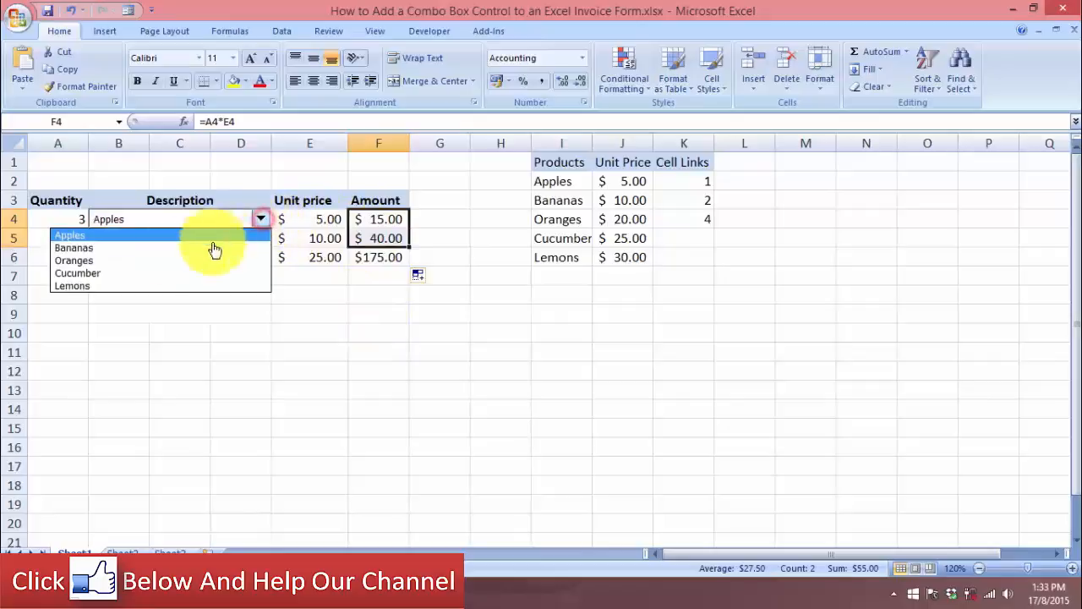
{"action": "left_click", "coordinate": [126, 248]}
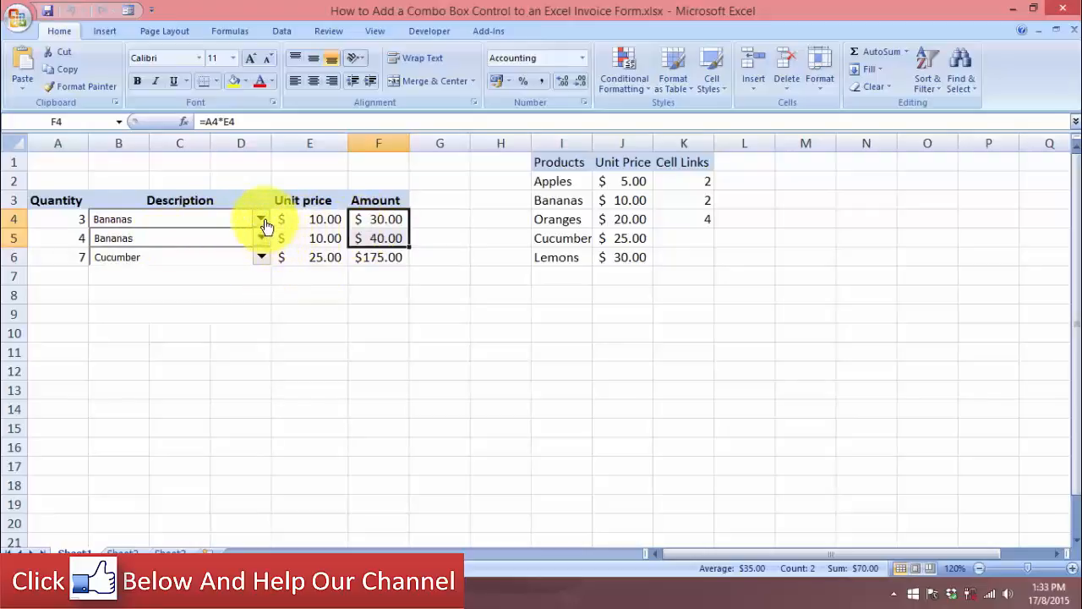
{"action": "left_click", "coordinate": [264, 223]}
{"action": "left_click", "coordinate": [158, 271]}
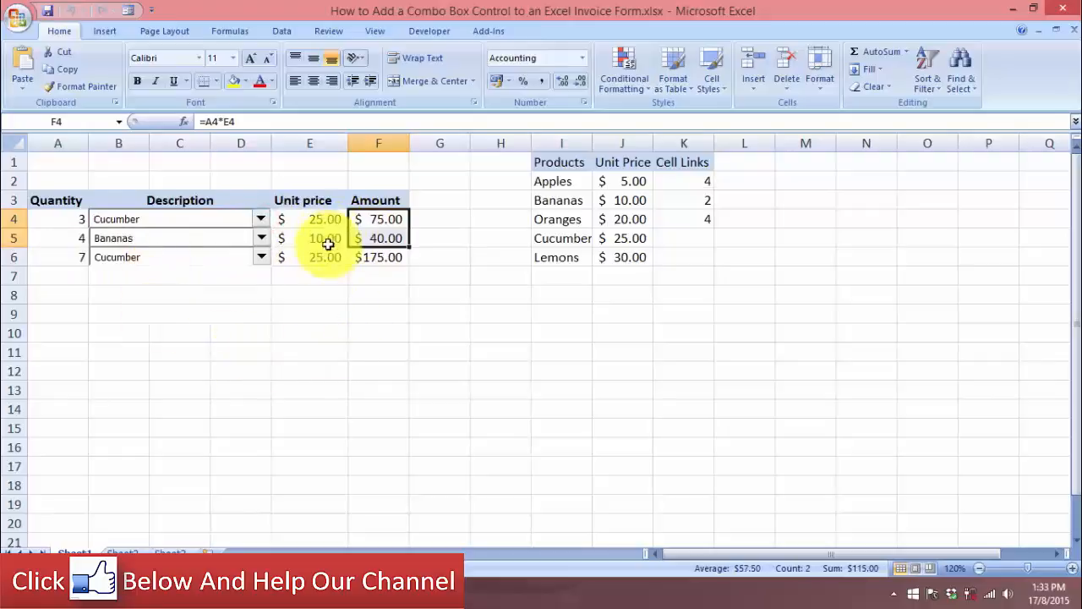